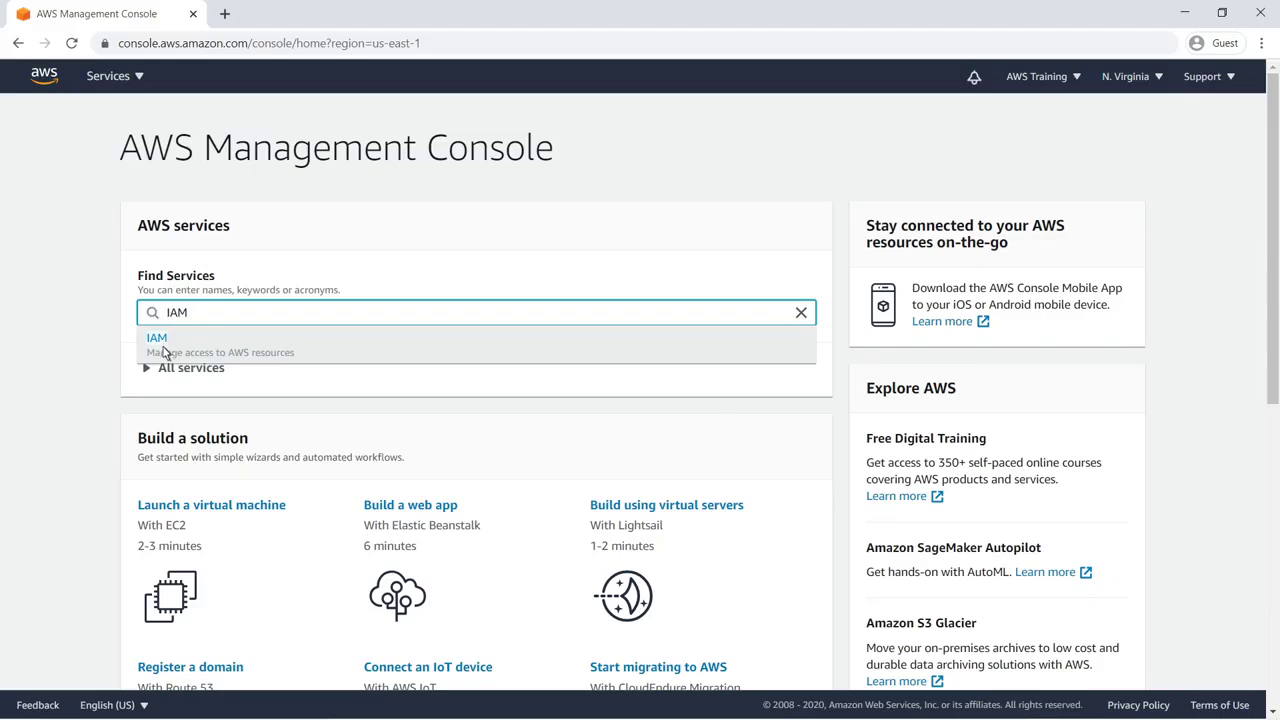
- Find the SessionManagerAccess policy among the IAM policies and open its summary
left_click(164, 350)
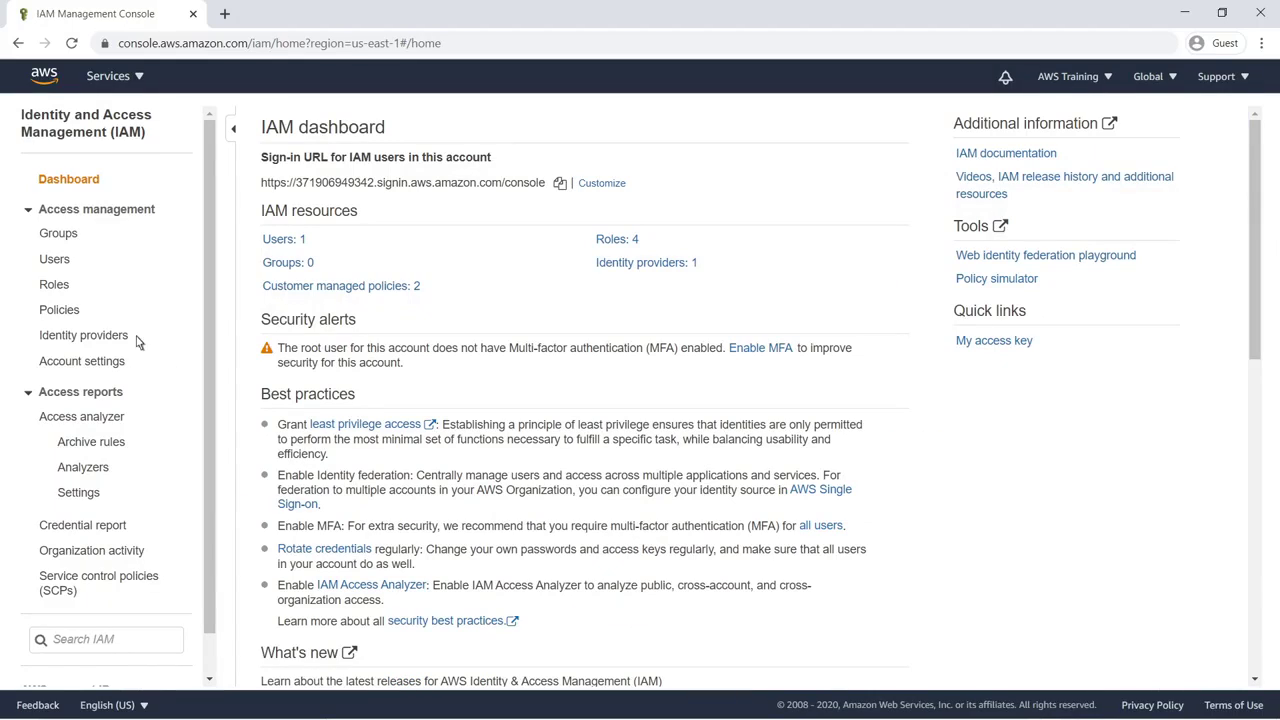
left_click(60, 311)
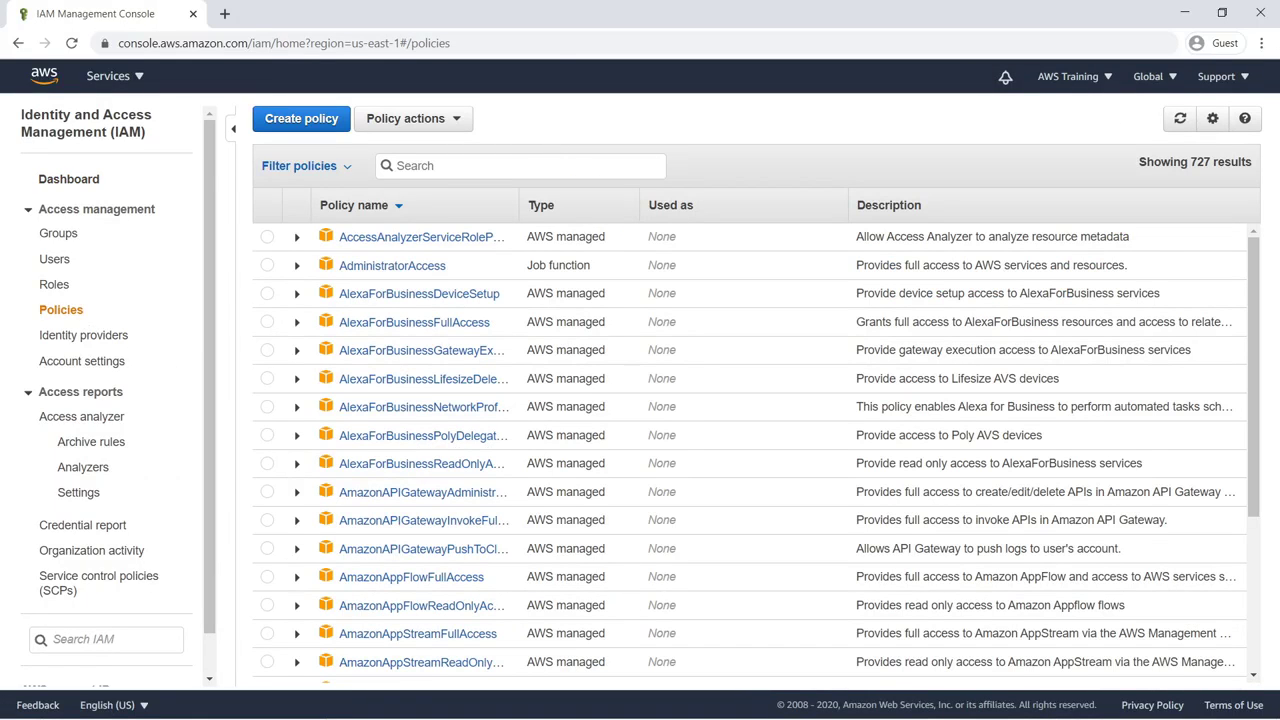
left_click(397, 172)
type("SessionManagerAccess")
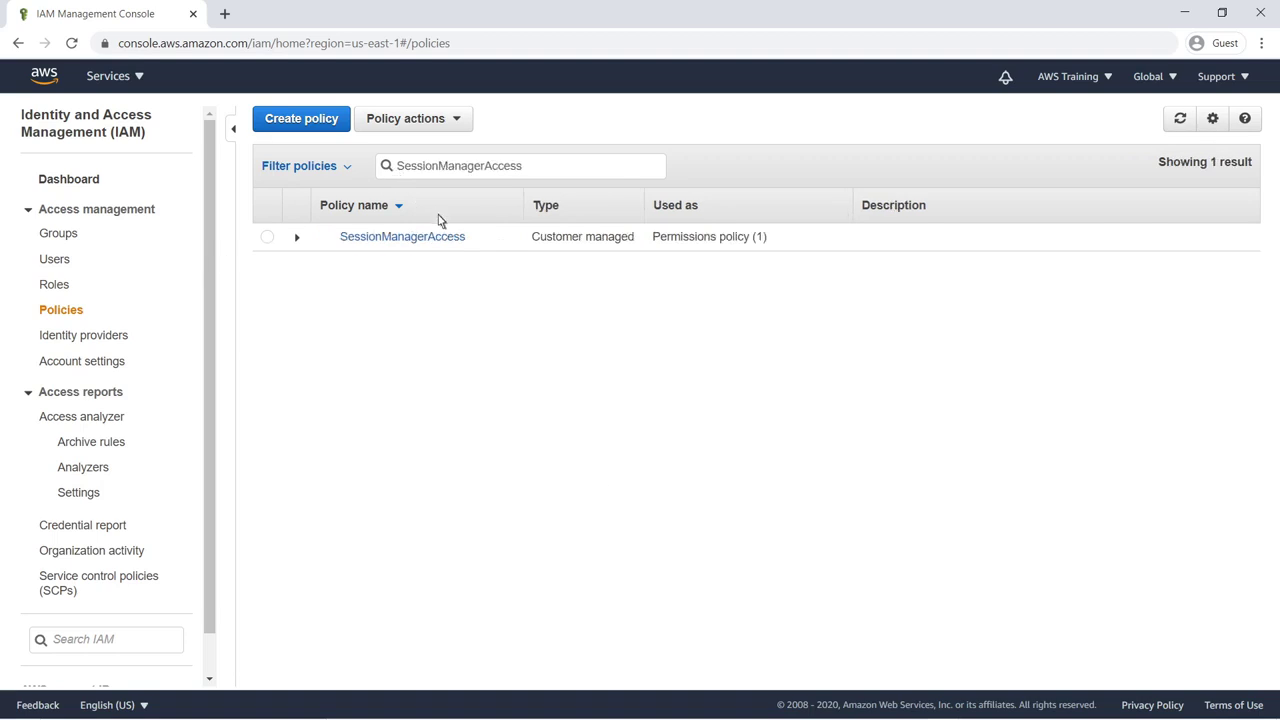
left_click(440, 237)
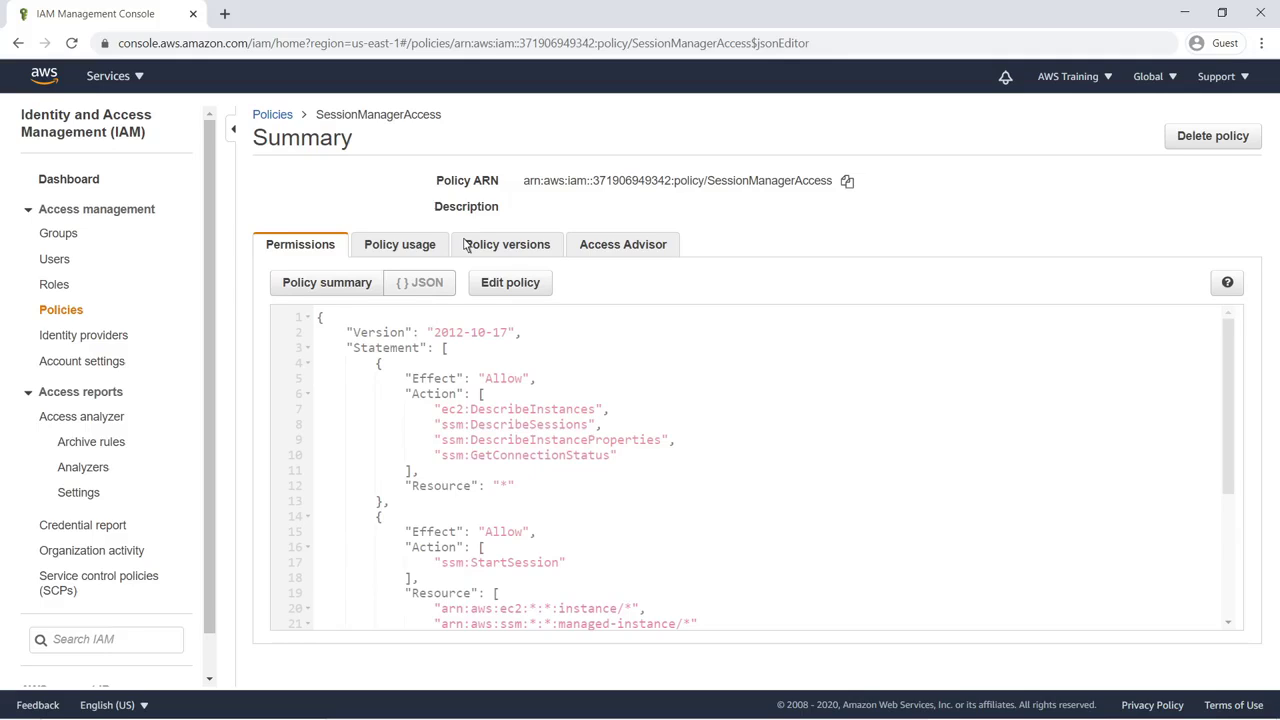
- Examine the JSON statements of the SessionManagerAccess policy in the policy editor, then leave without changing it
left_click(486, 285)
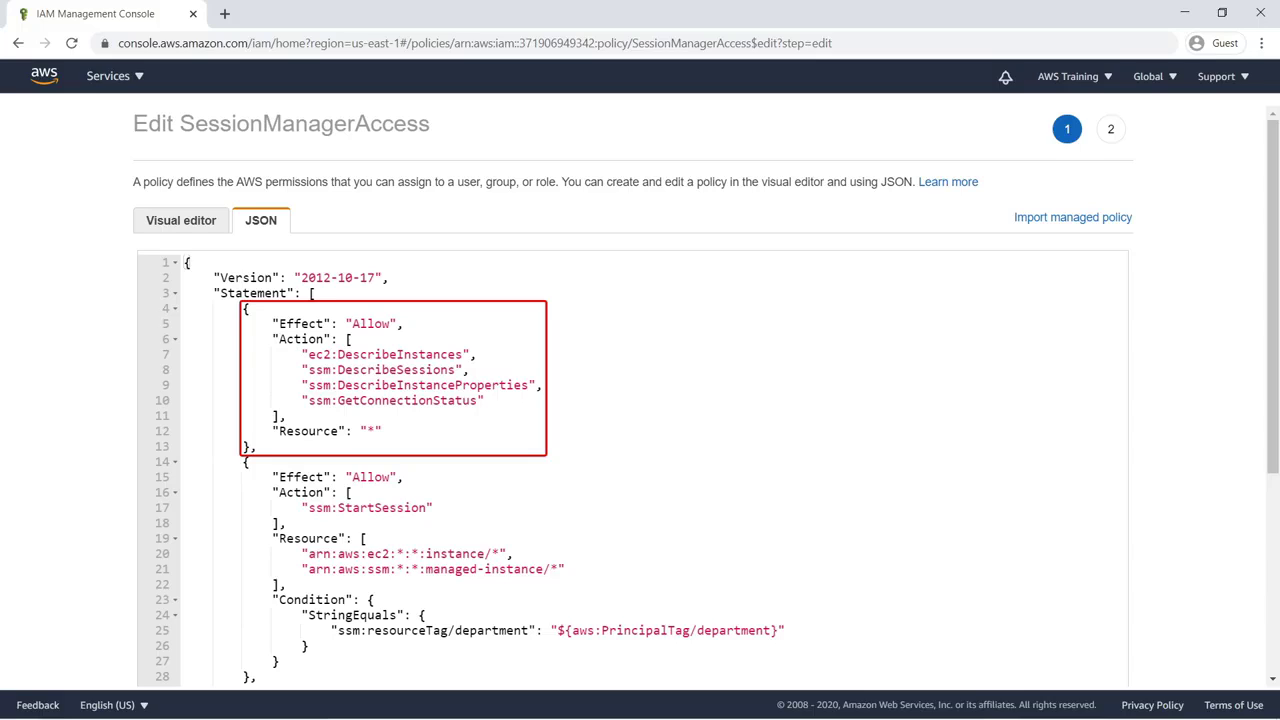
scroll(1274, 582, "down", 1)
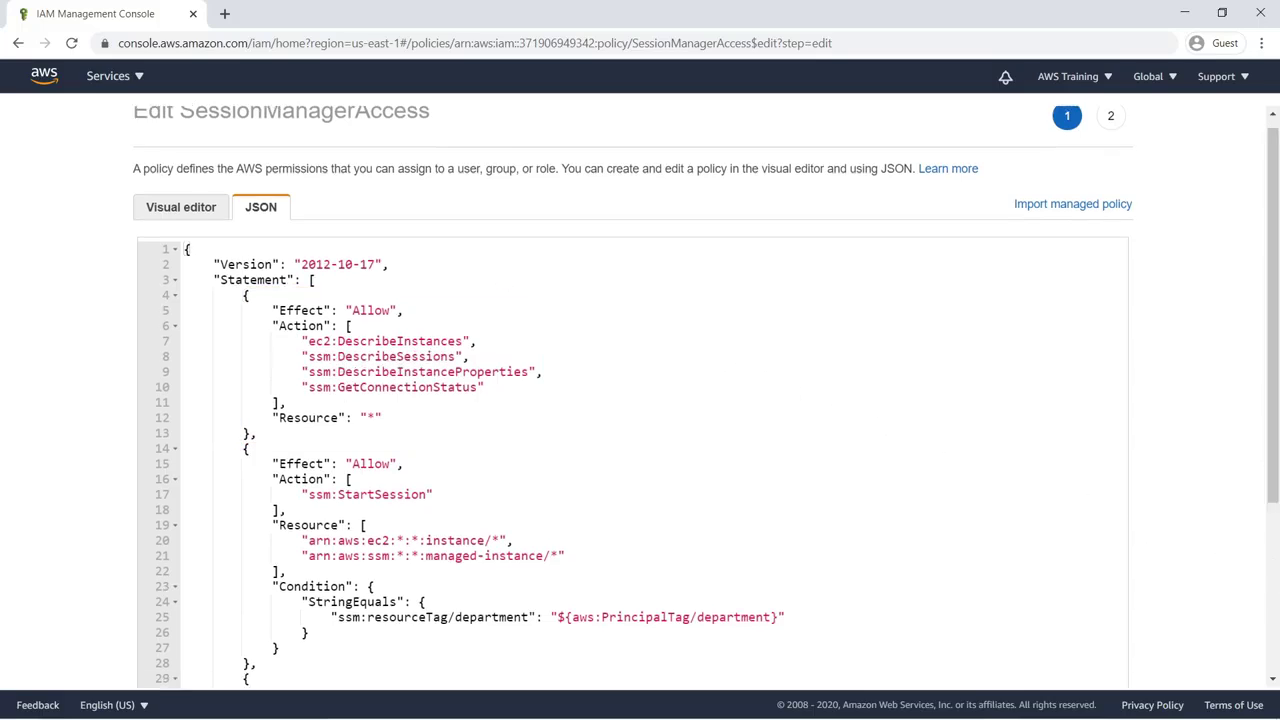
scroll(640, 400, "down", 3)
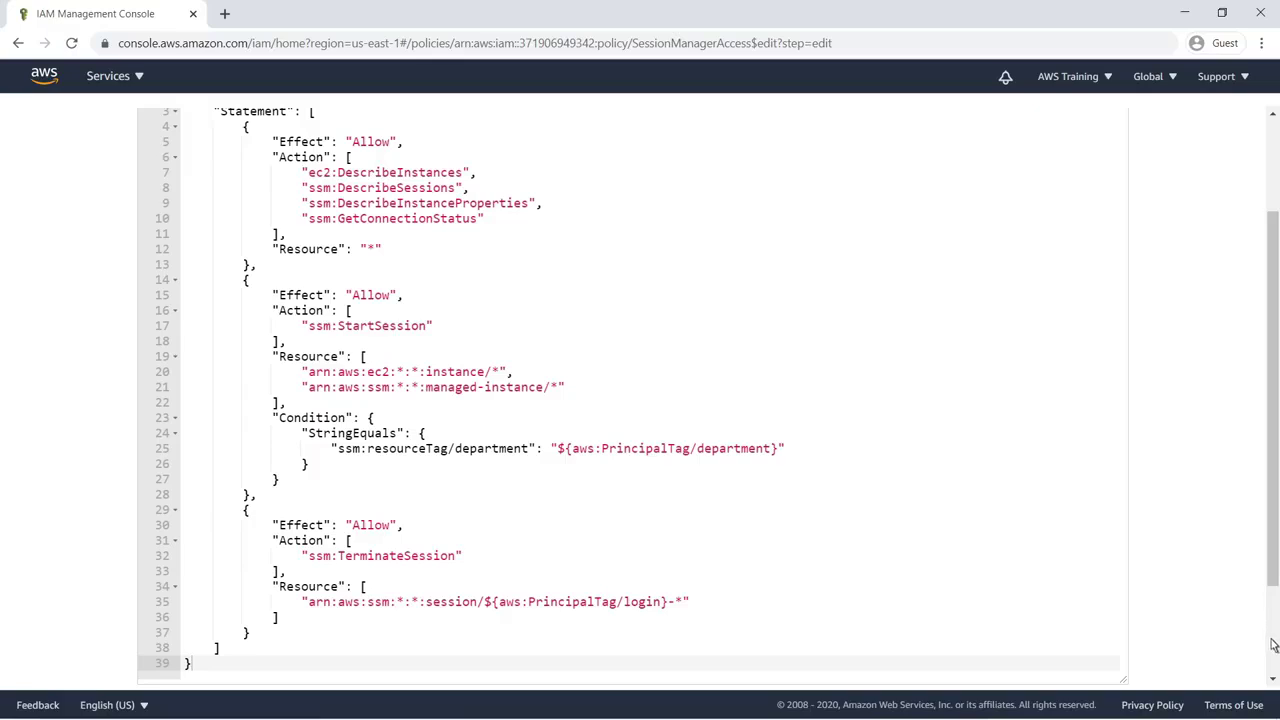
scroll(1274, 648, "down", 1)
scroll(1274, 648, "down", 2)
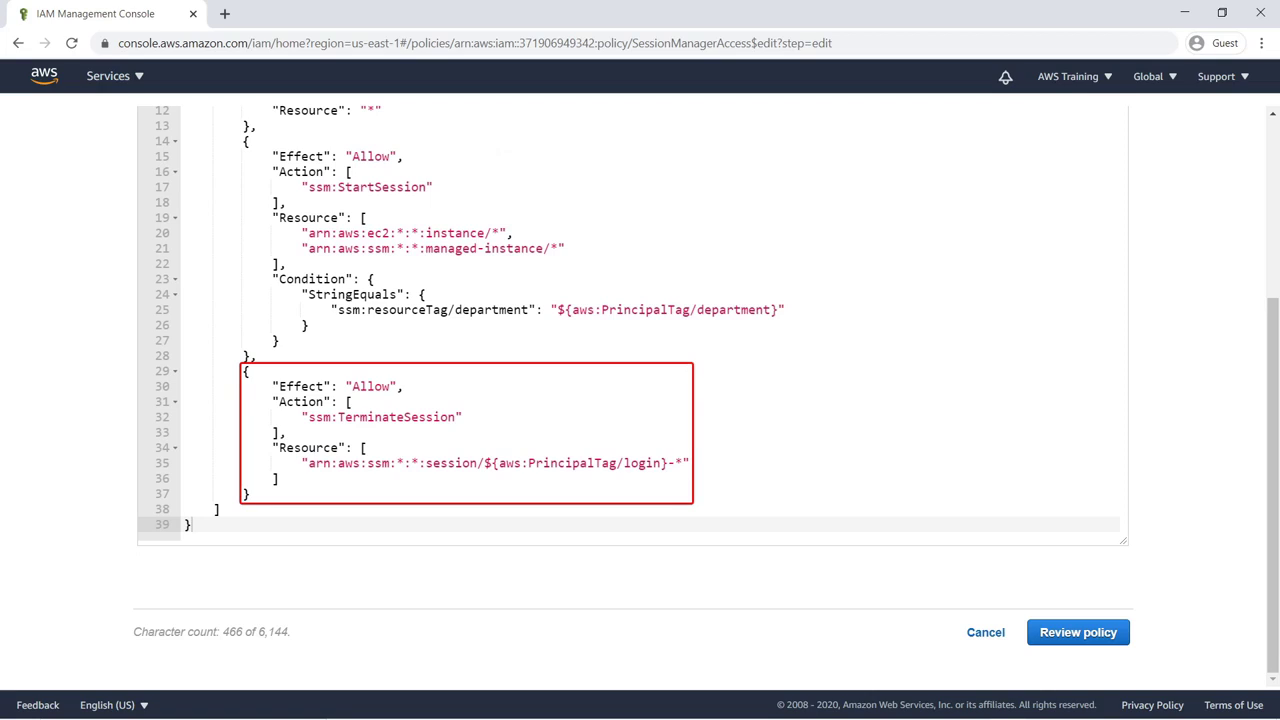
left_click(1001, 637)
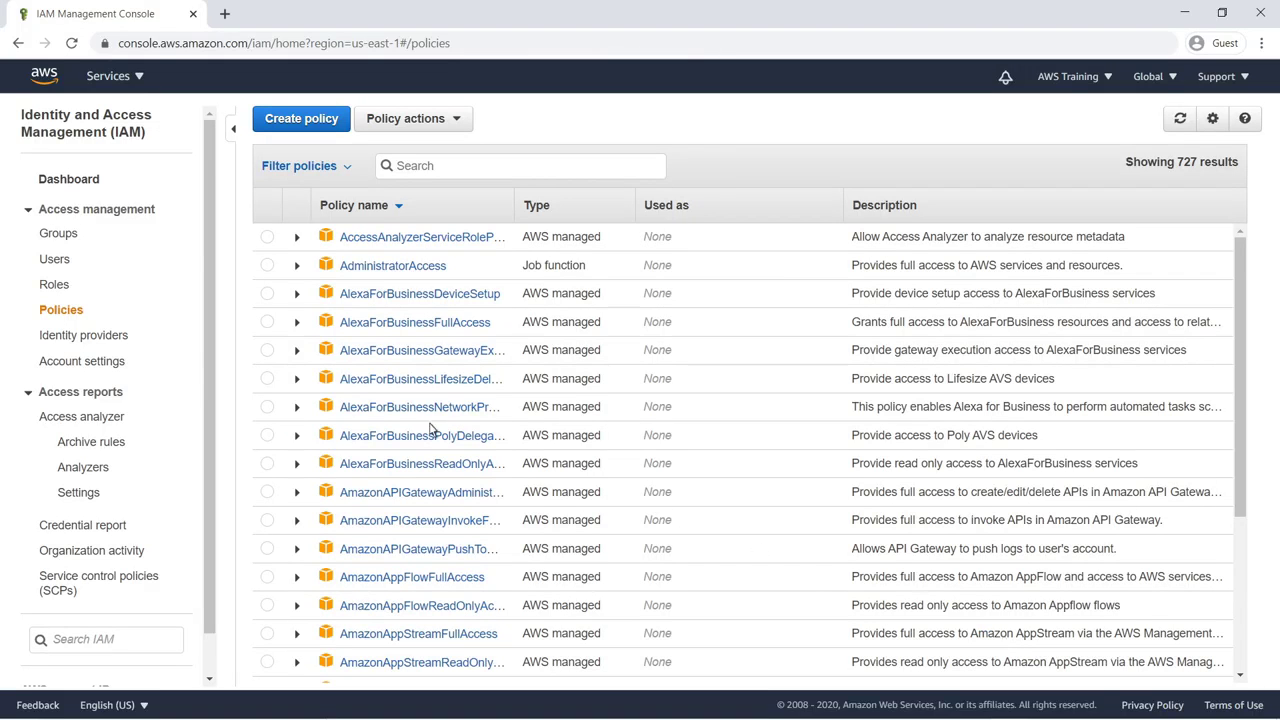
- In the SessionManager role's trust policy, replace the Action value with a list containing "sts:AssumeRoleWithSAML" and "sts:TagSession"
left_click(70, 289)
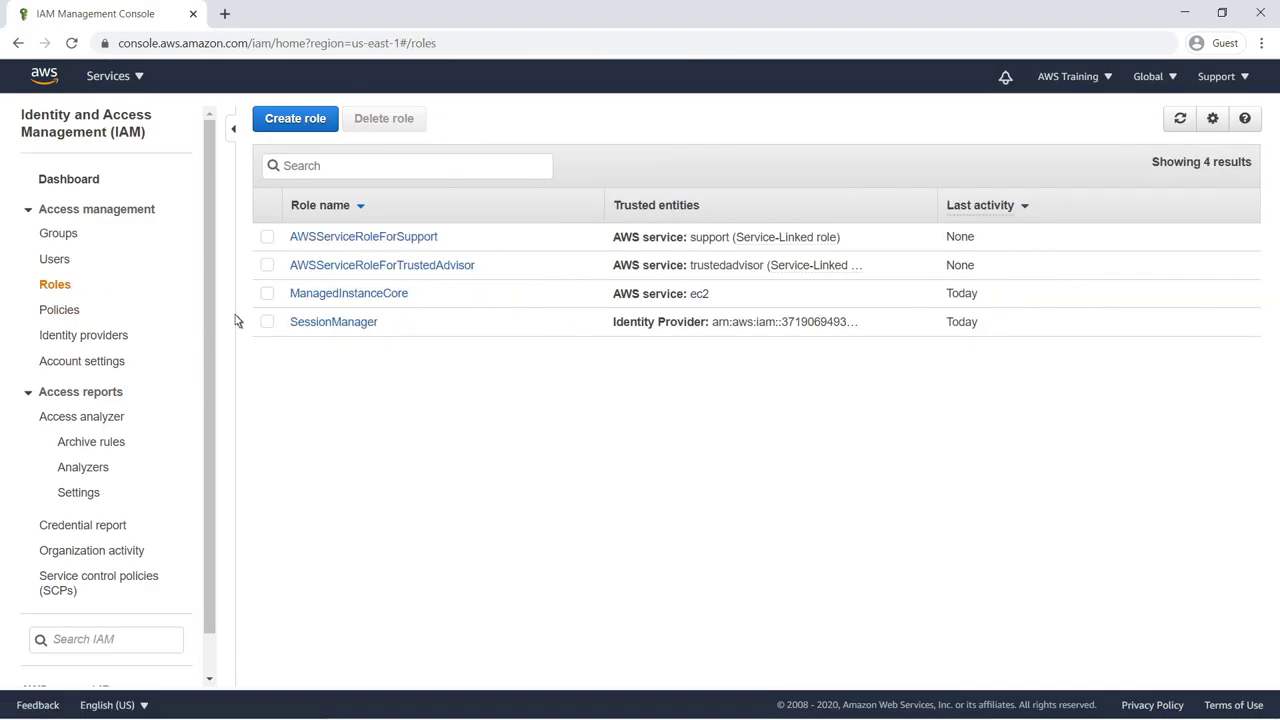
left_click(292, 325)
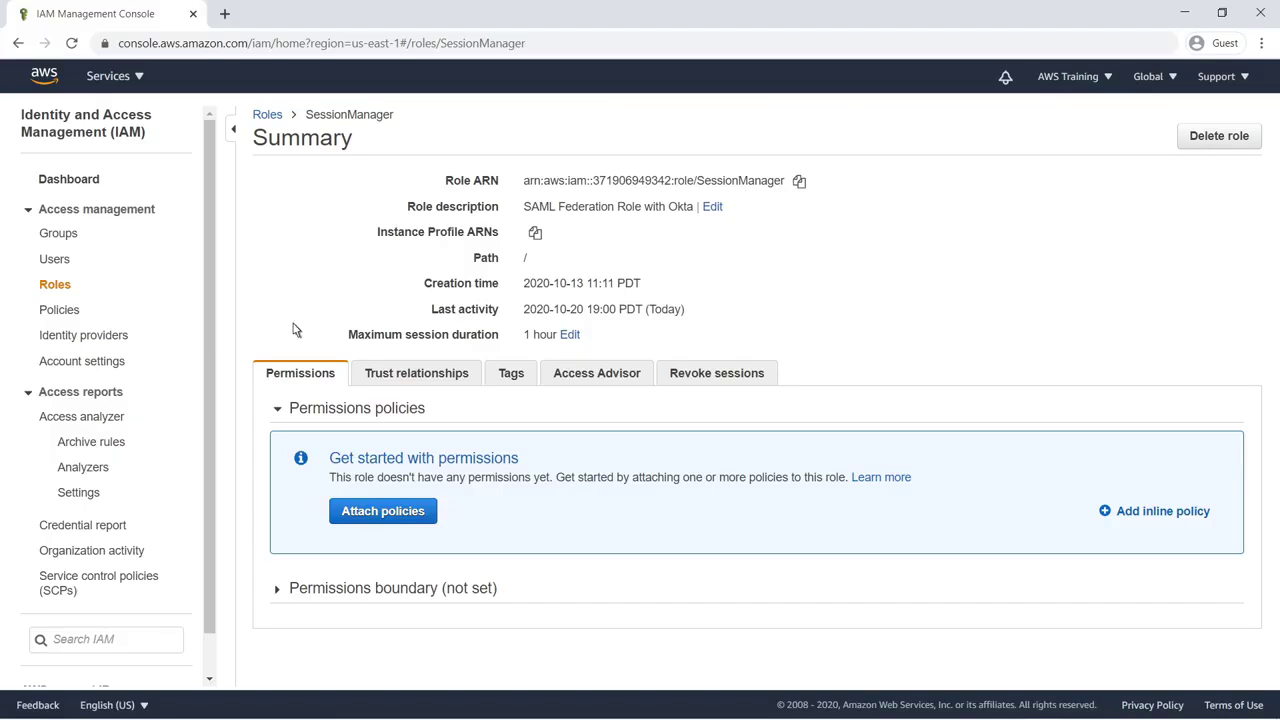
left_click(369, 381)
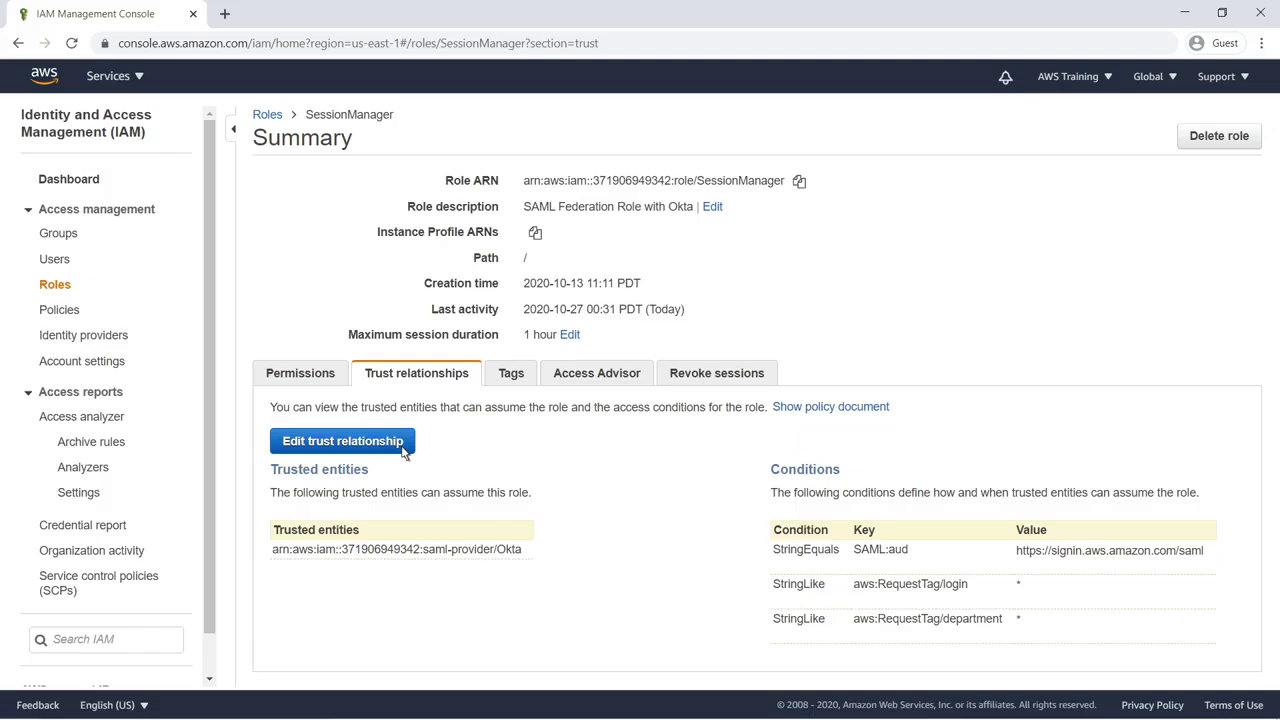
left_click(343, 441)
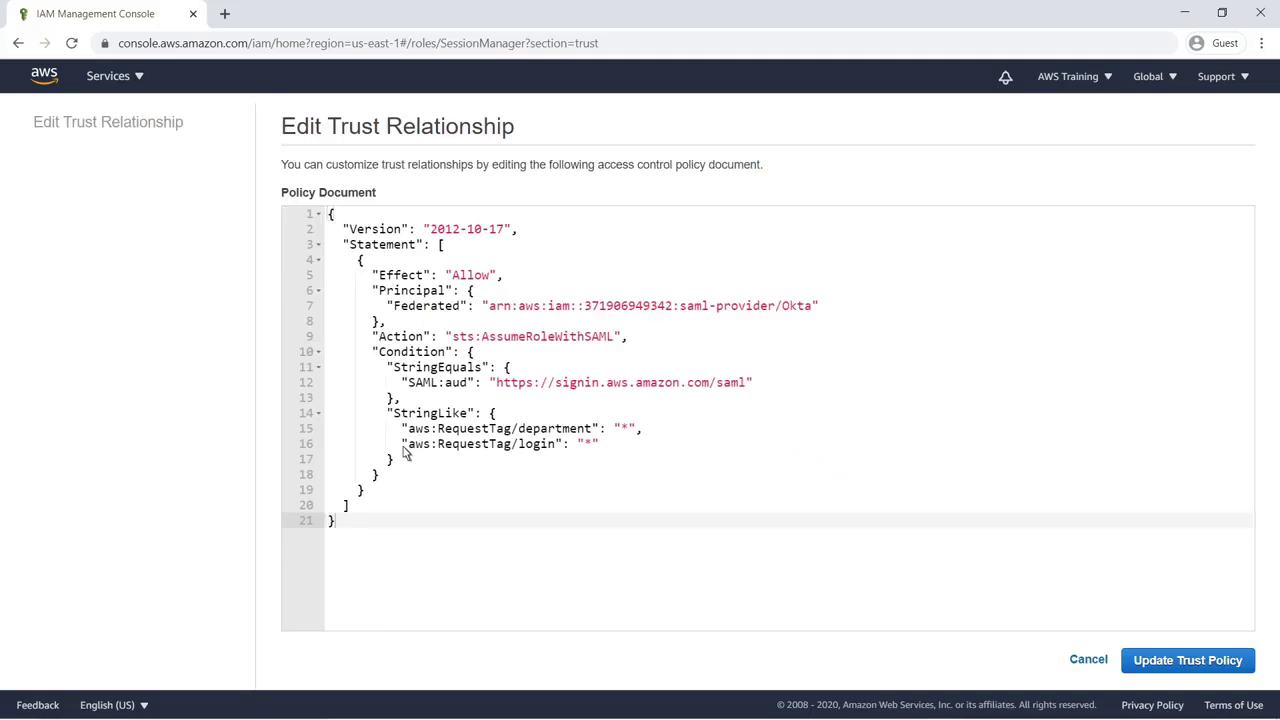
left_click(447, 342)
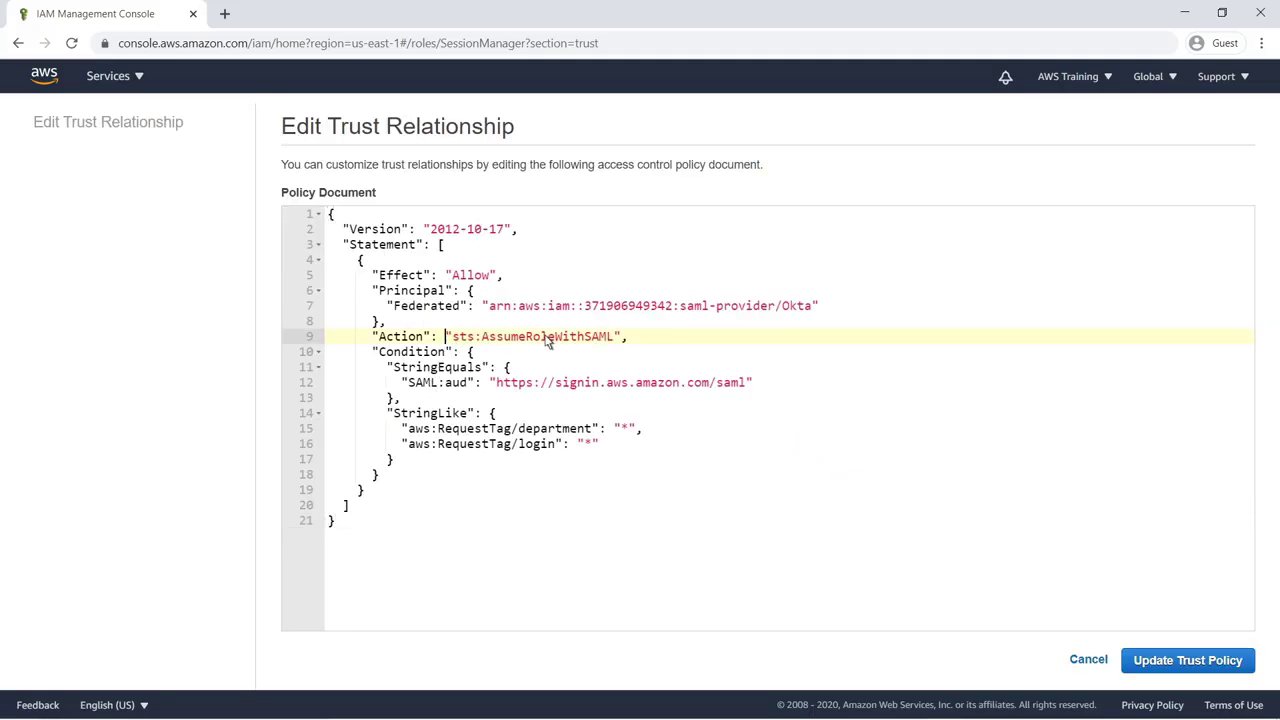
left_click(623, 340, "shift")
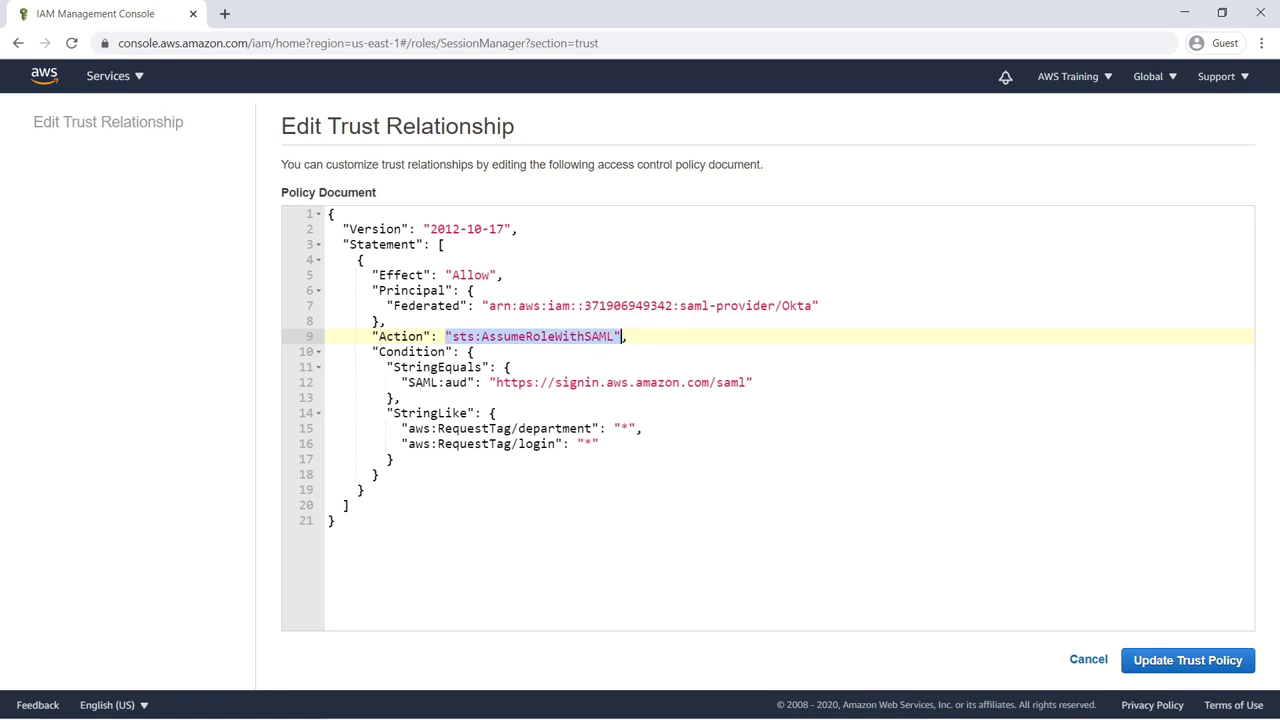
key("Delete")
type("[   \"sts:AssumeRoleWithSAML\",   \"sts:TagSession\" ]")
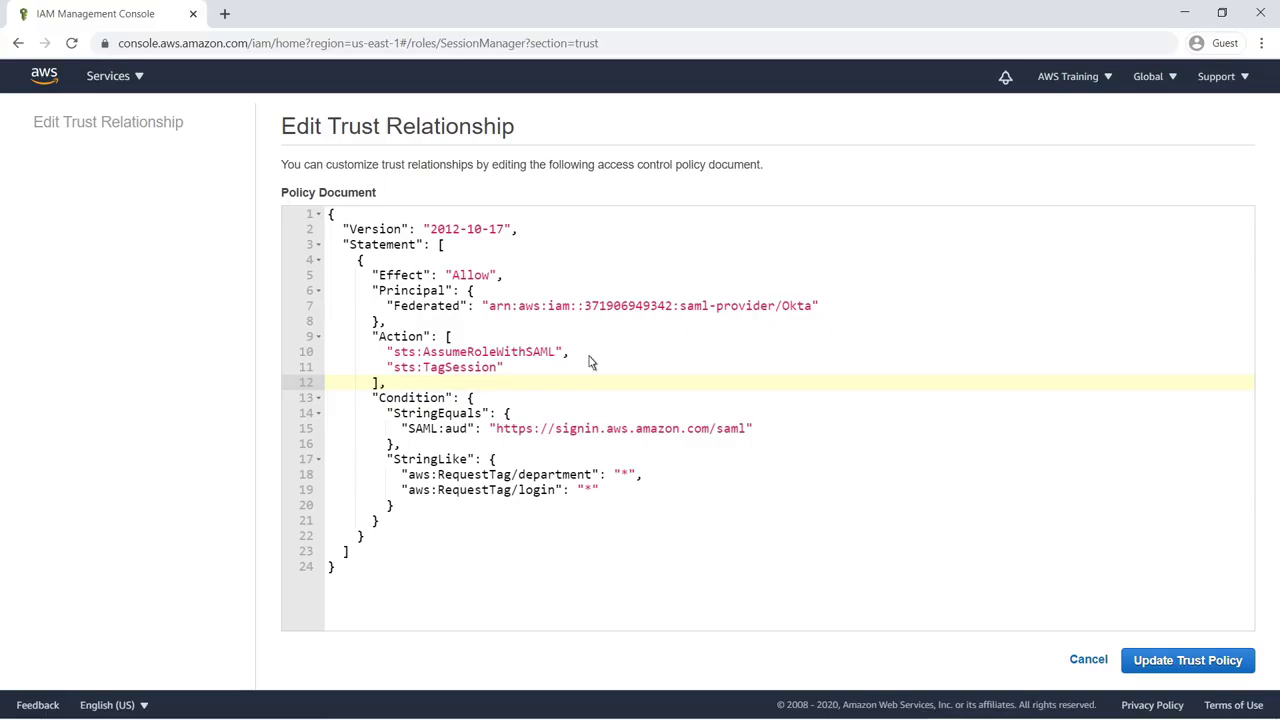
- Add "aws:RequestTag/SSMSessionRunAs": "*" as the first StringLike condition and save the updated trust policy
left_click(402, 474)
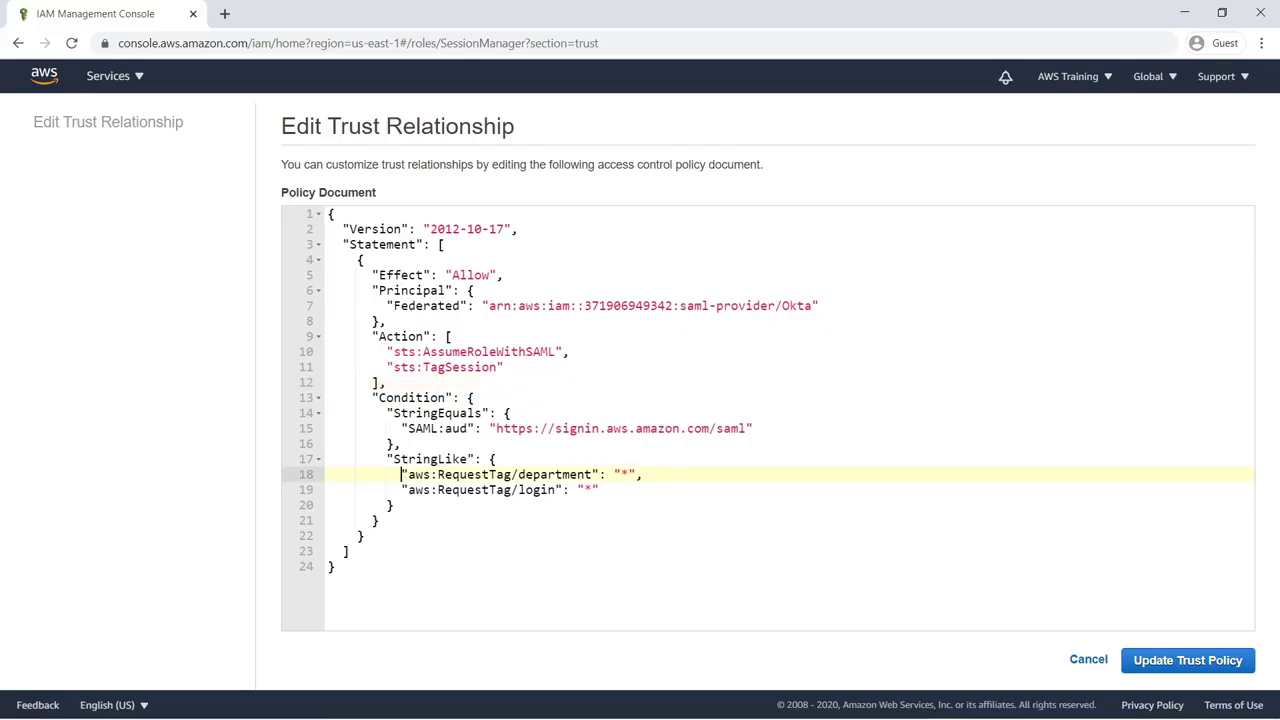
key("Return")
key("Up")
type("\"aws:RequestTag/SSMSessionRunAs\": \"*\",")
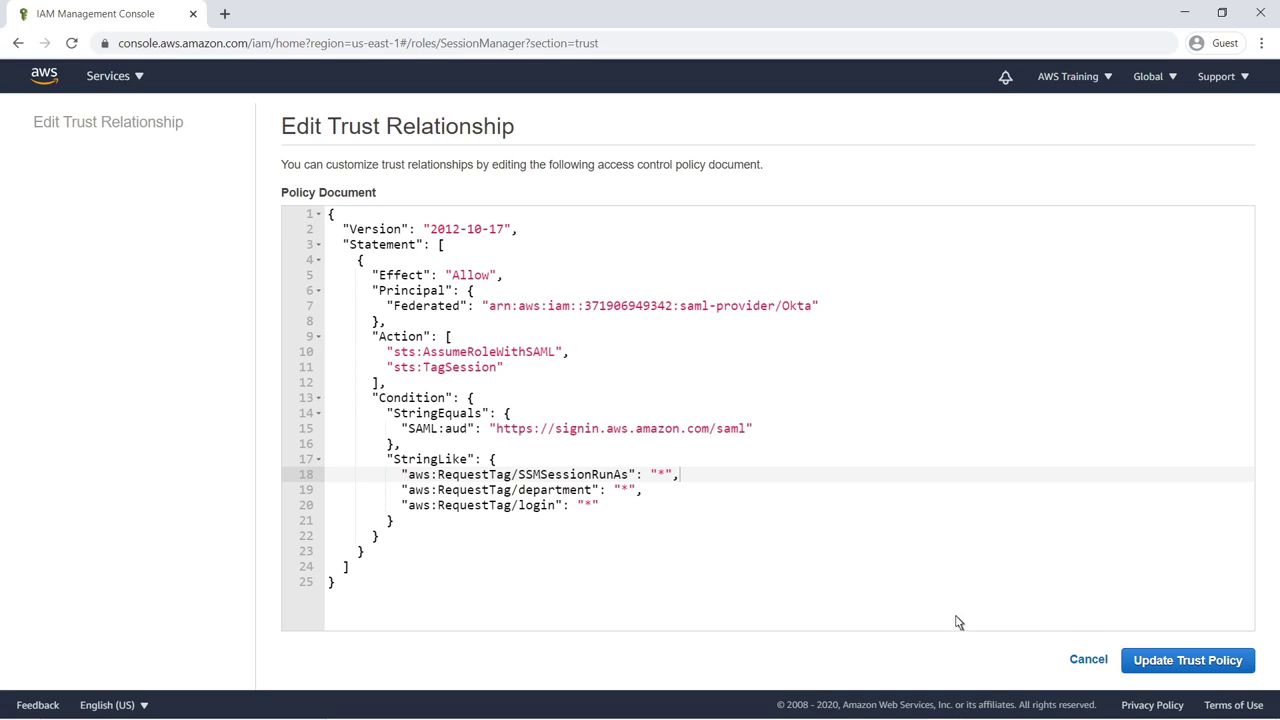
left_click(1187, 660)
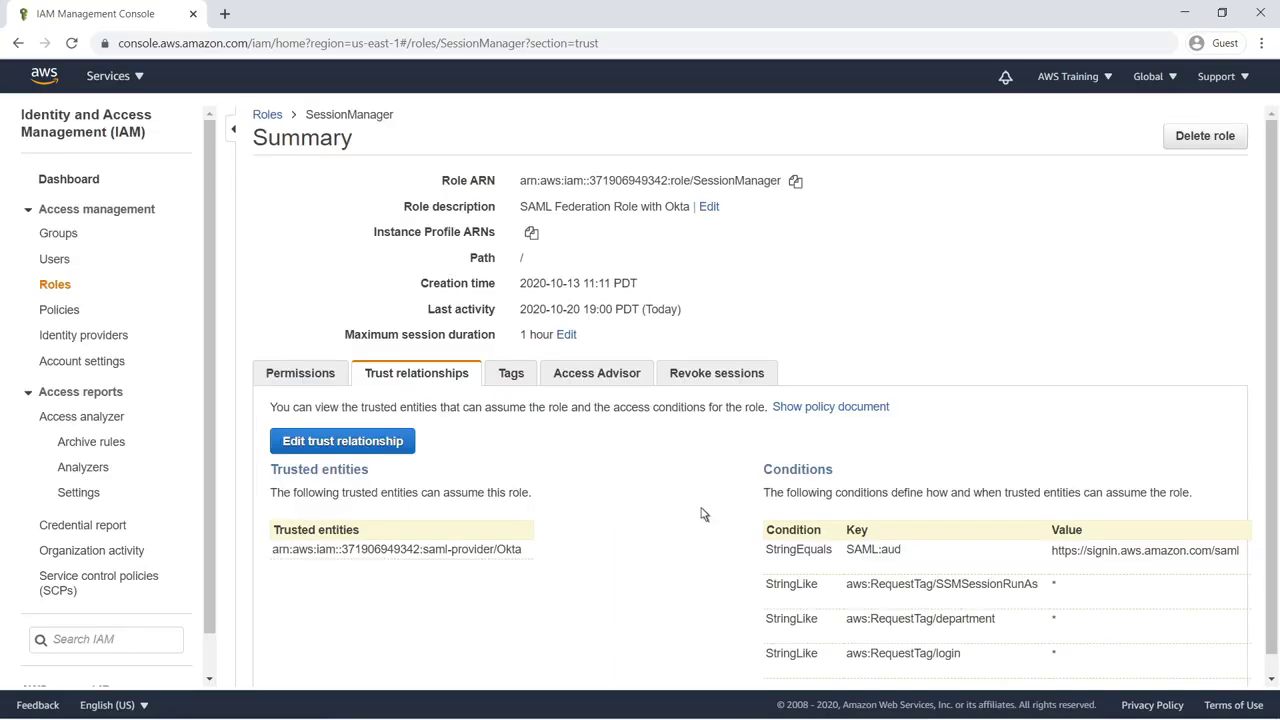
- Attach the SessionManagerAccess policy to the SessionManager role's permissions
left_click(336, 381)
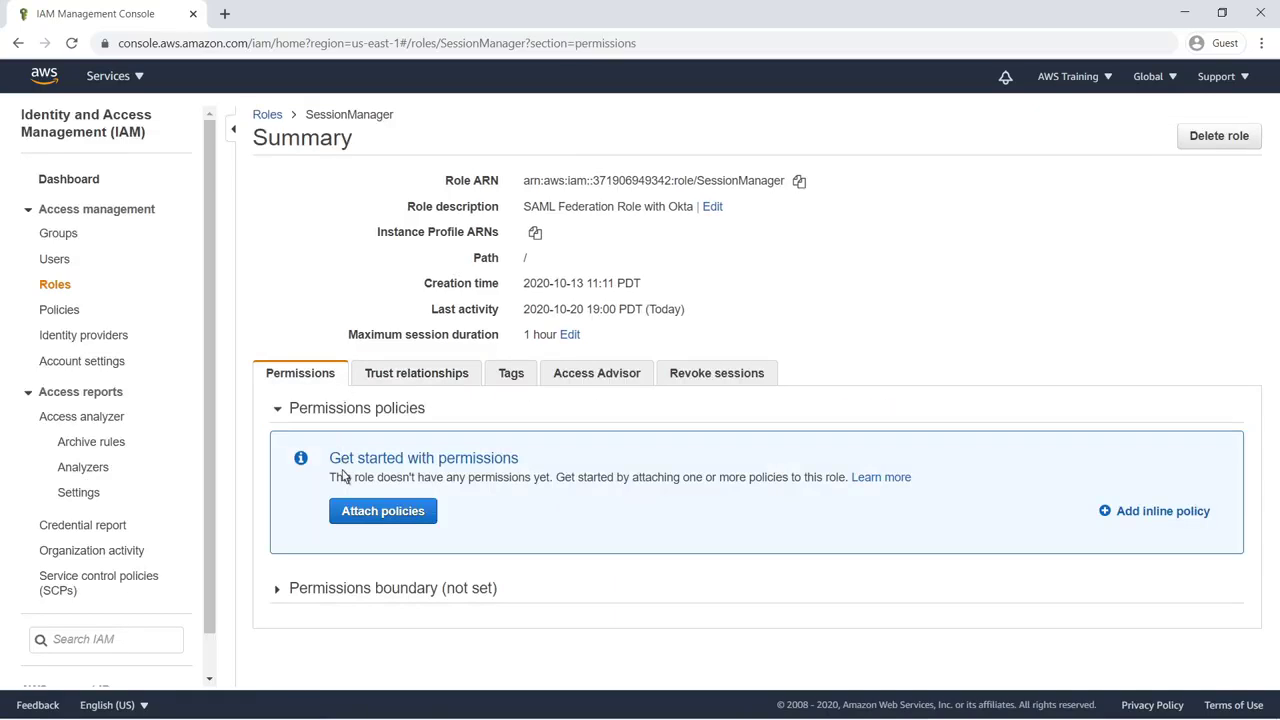
left_click(347, 514)
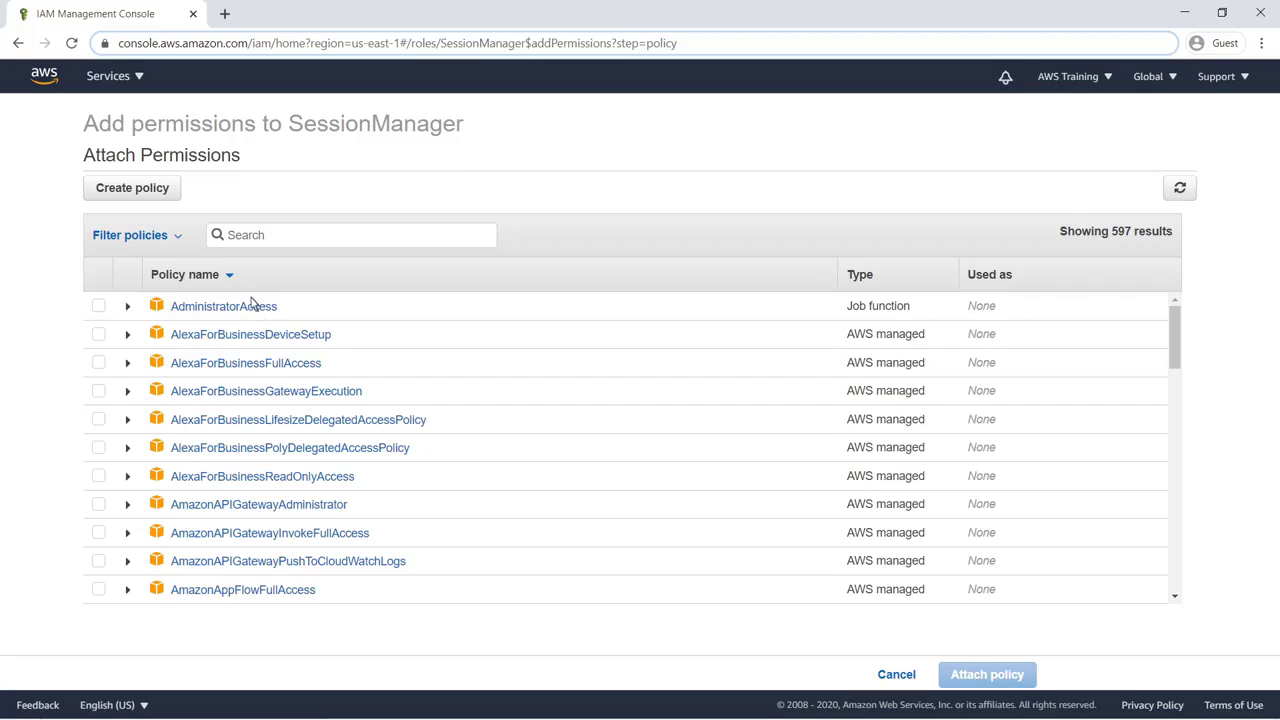
left_click(230, 240)
type("SessionManagerAccess")
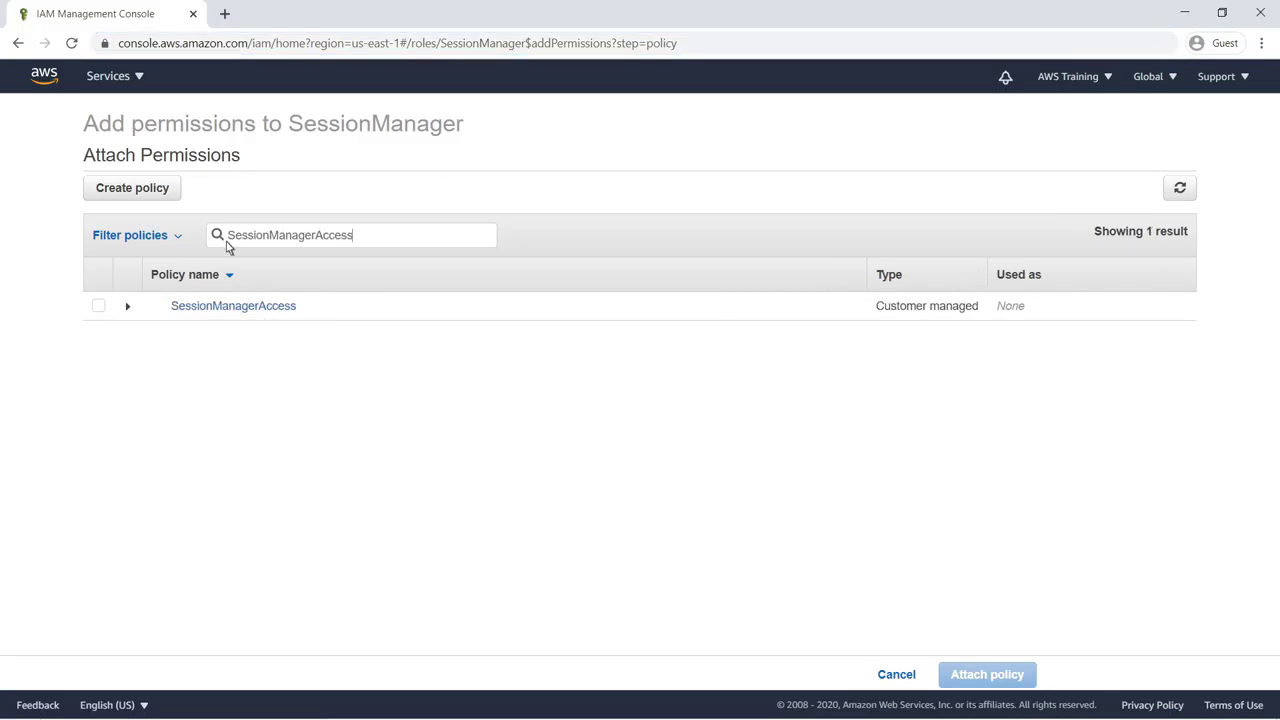
left_click(100, 307)
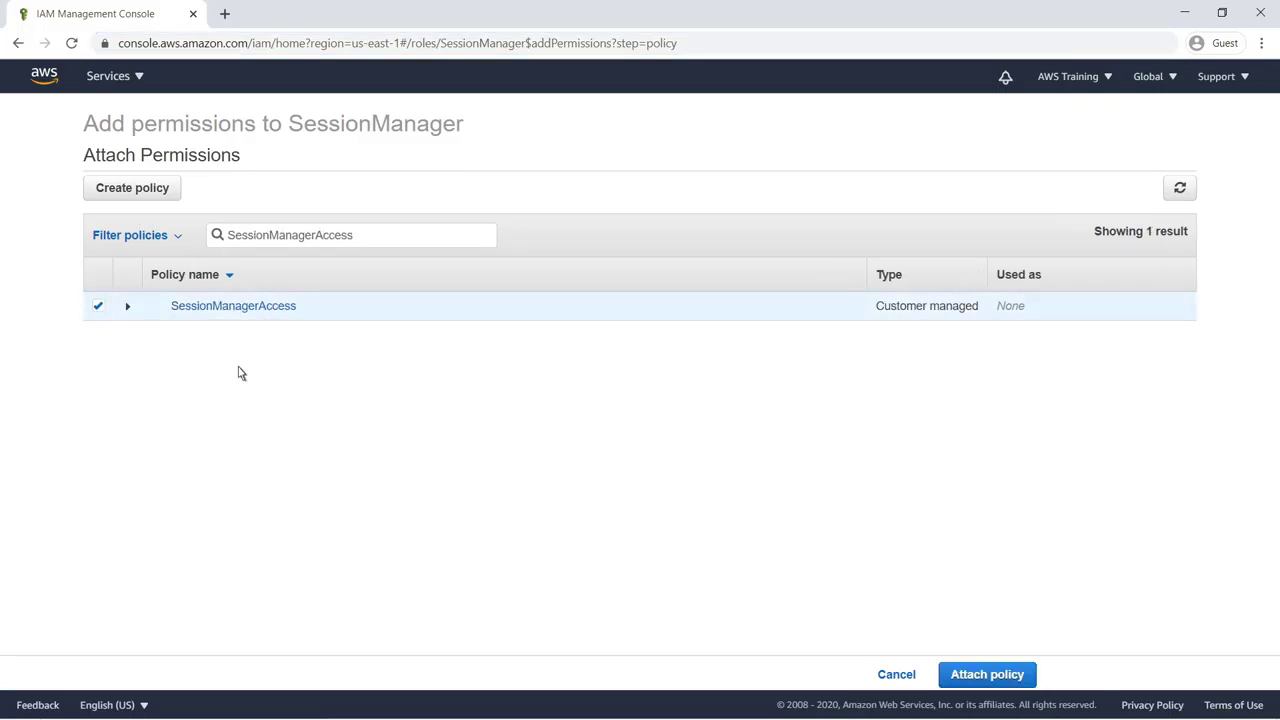
left_click(955, 680)
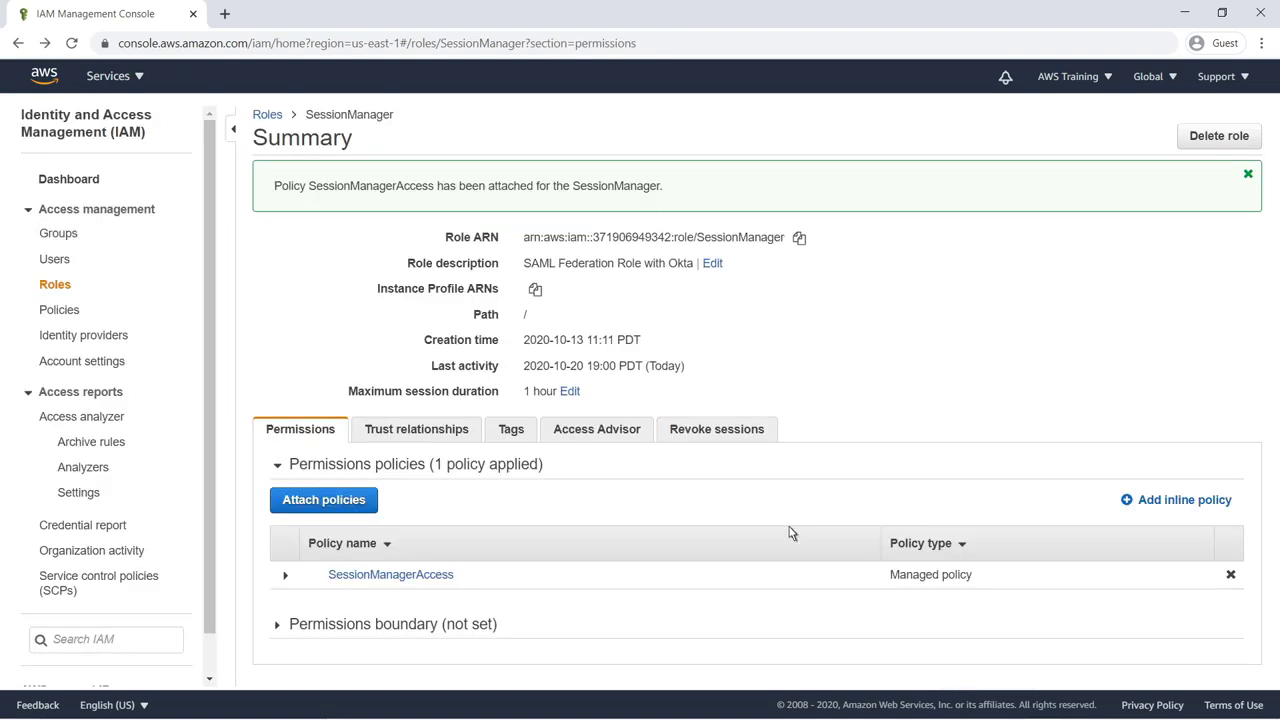
- Switch to Okta in a new browser tab and sign in with the account username and password
left_click(227, 16)
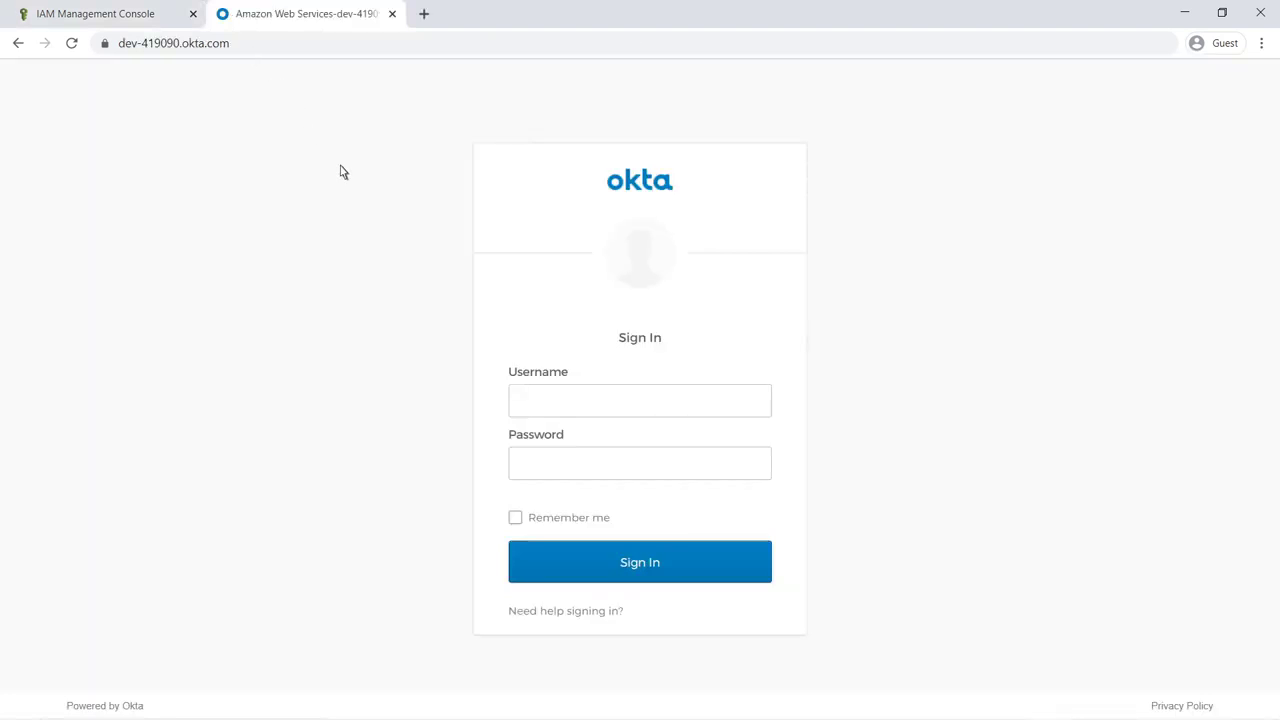
left_click(514, 404)
type("aws@example.com")
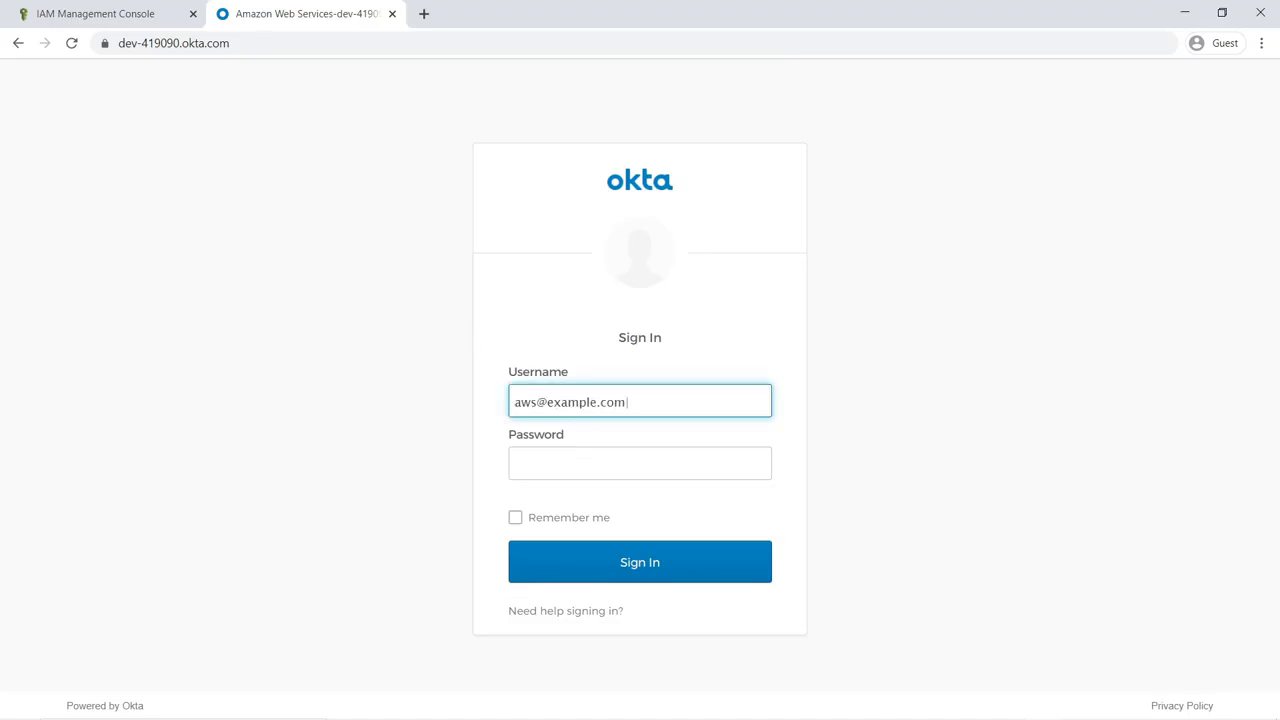
key("Tab")
type("•••••••••••••••")
left_click(530, 428)
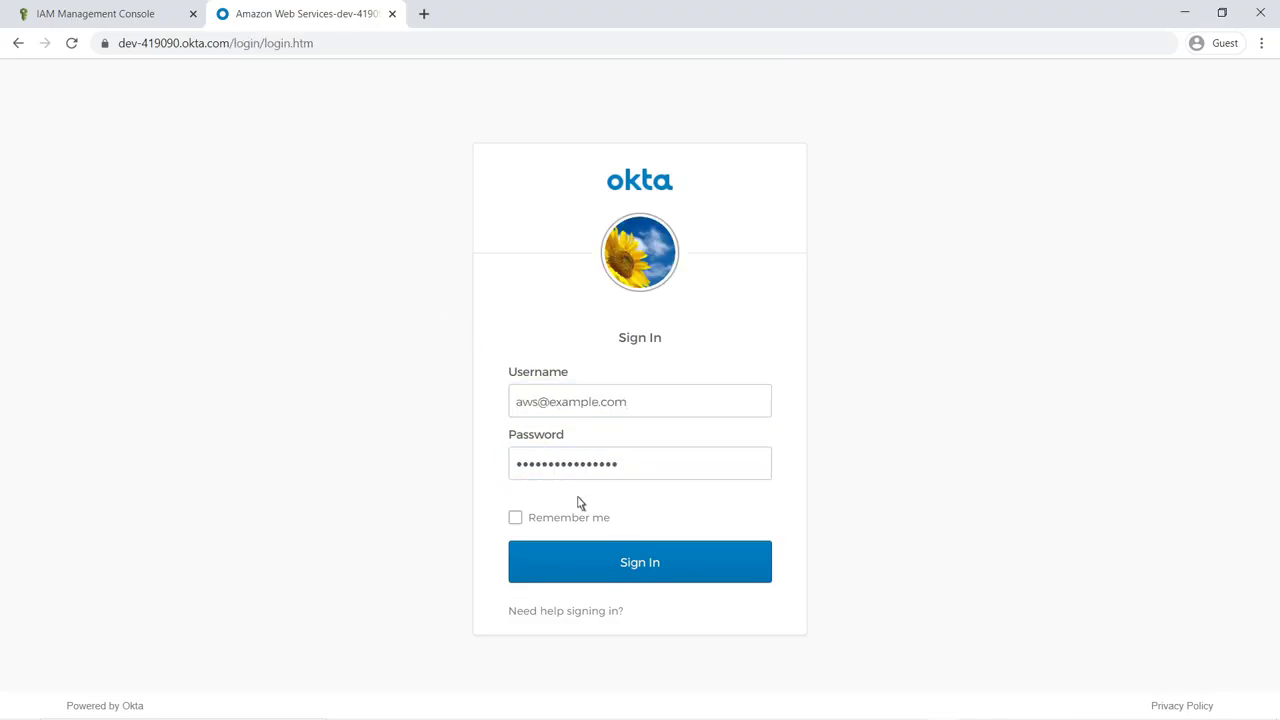
left_click(622, 565)
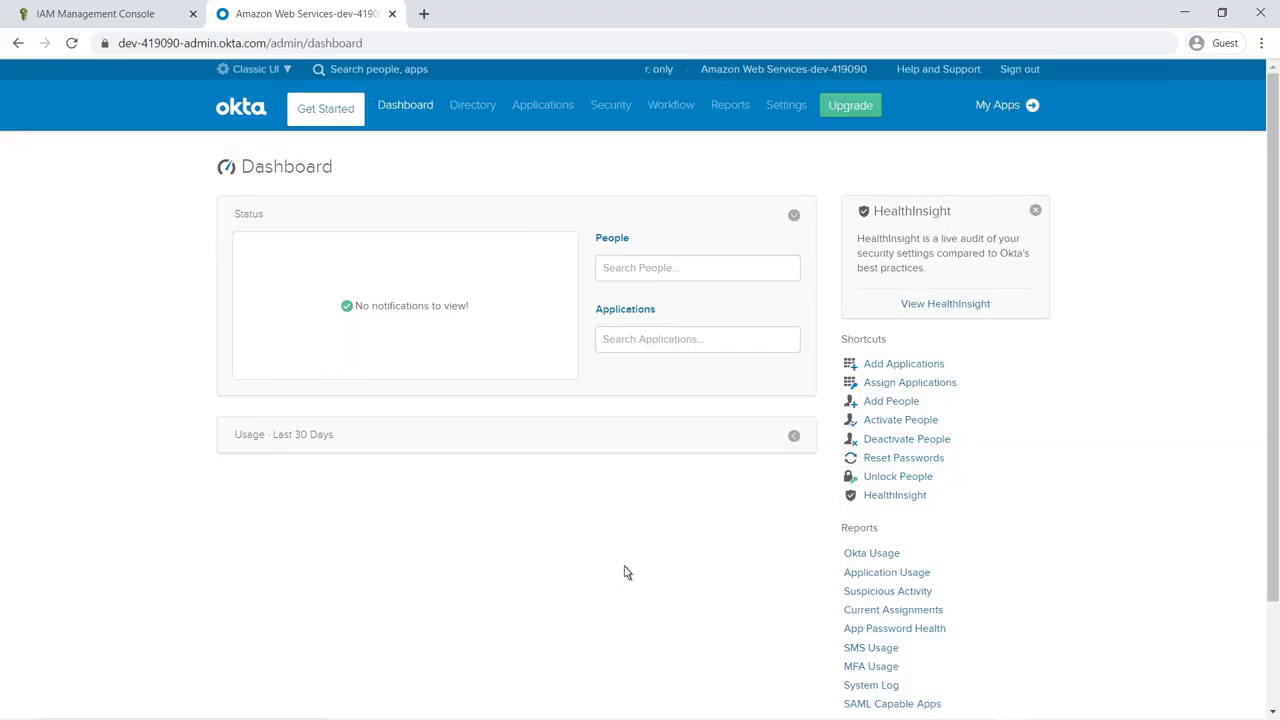
- Open the sign-on settings of the AWS Account Federation - Session Manager application for editing and expand the optional SAML 2.0 attributes
mouse_move(568, 108)
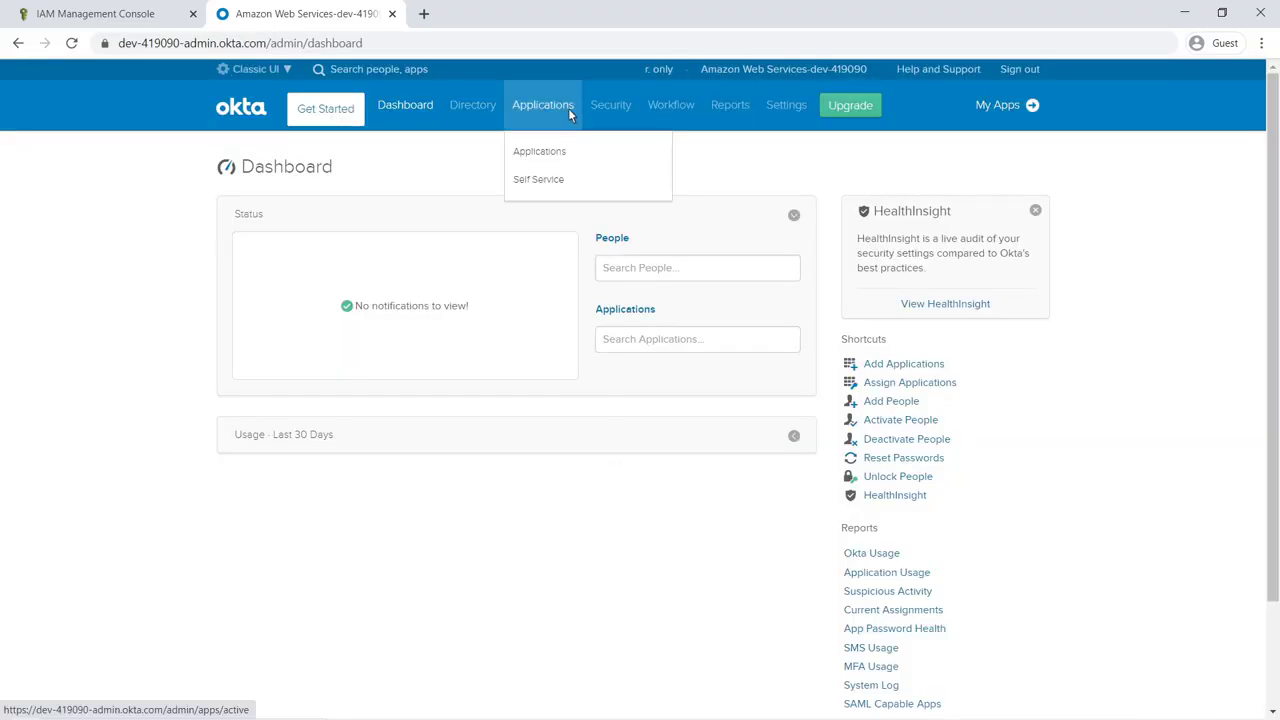
left_click(566, 158)
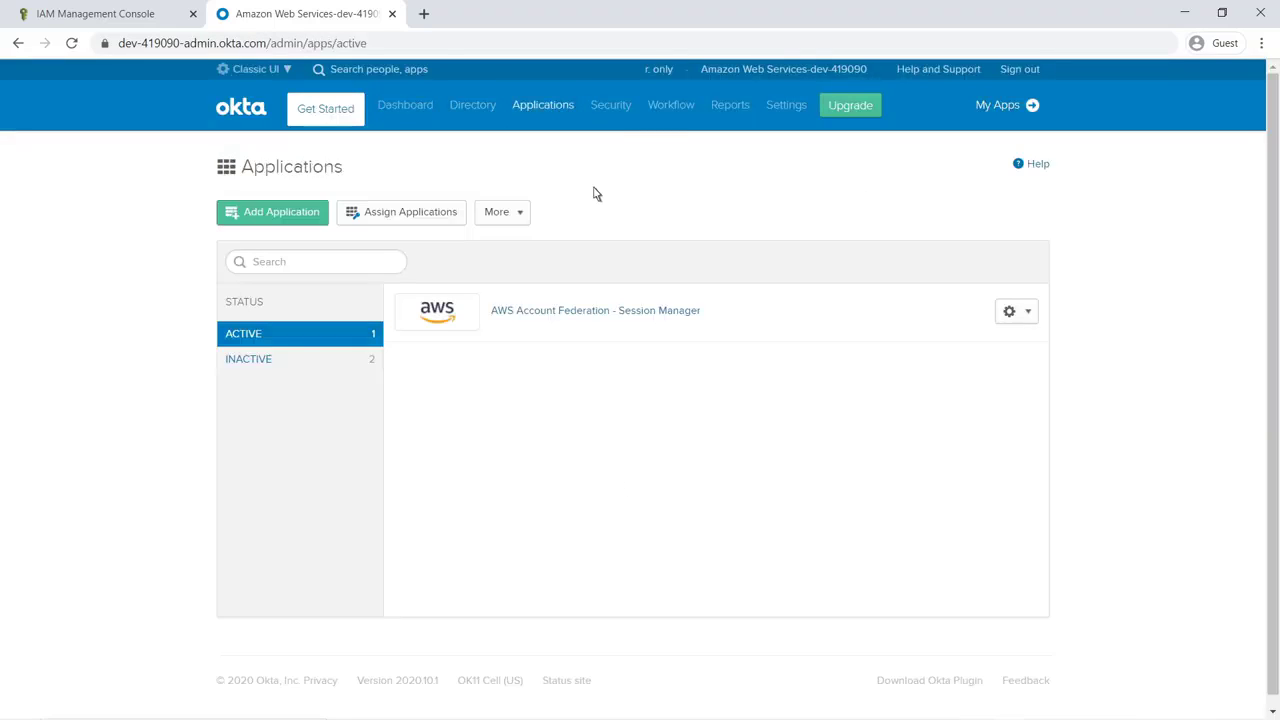
left_click(698, 314)
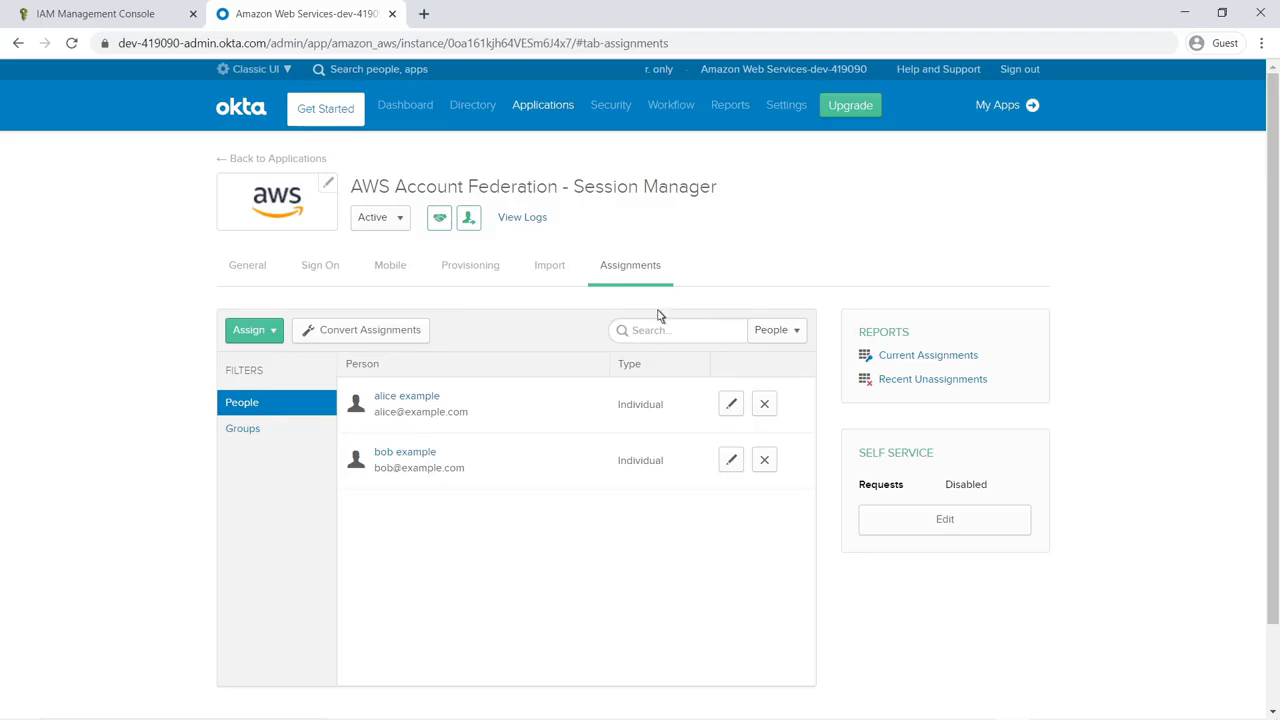
left_click(337, 271)
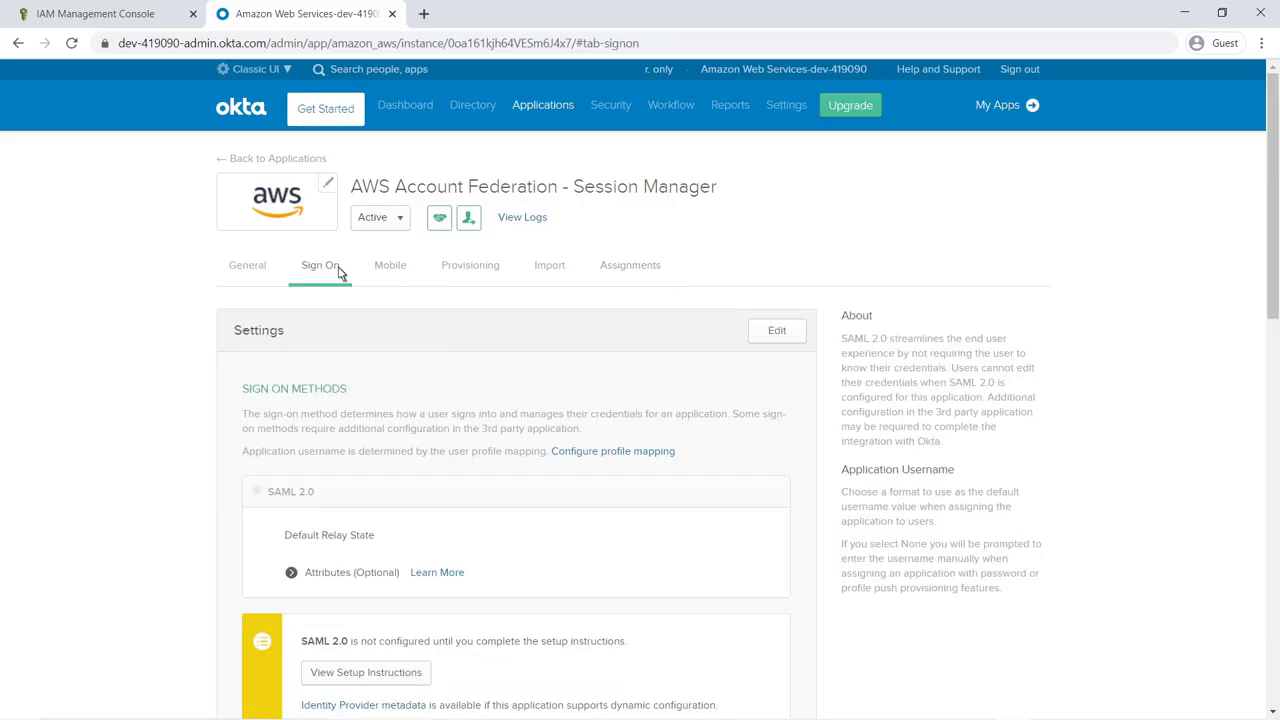
left_click(776, 332)
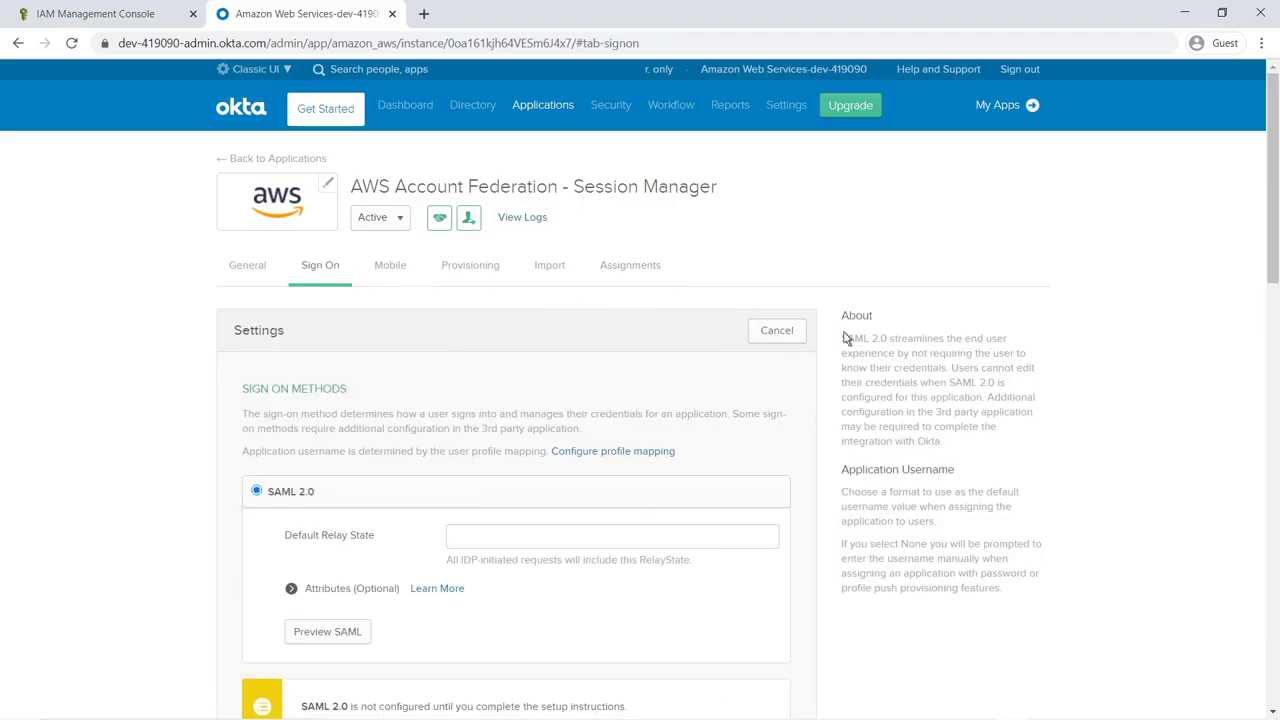
scroll(1274, 341, "down", 2)
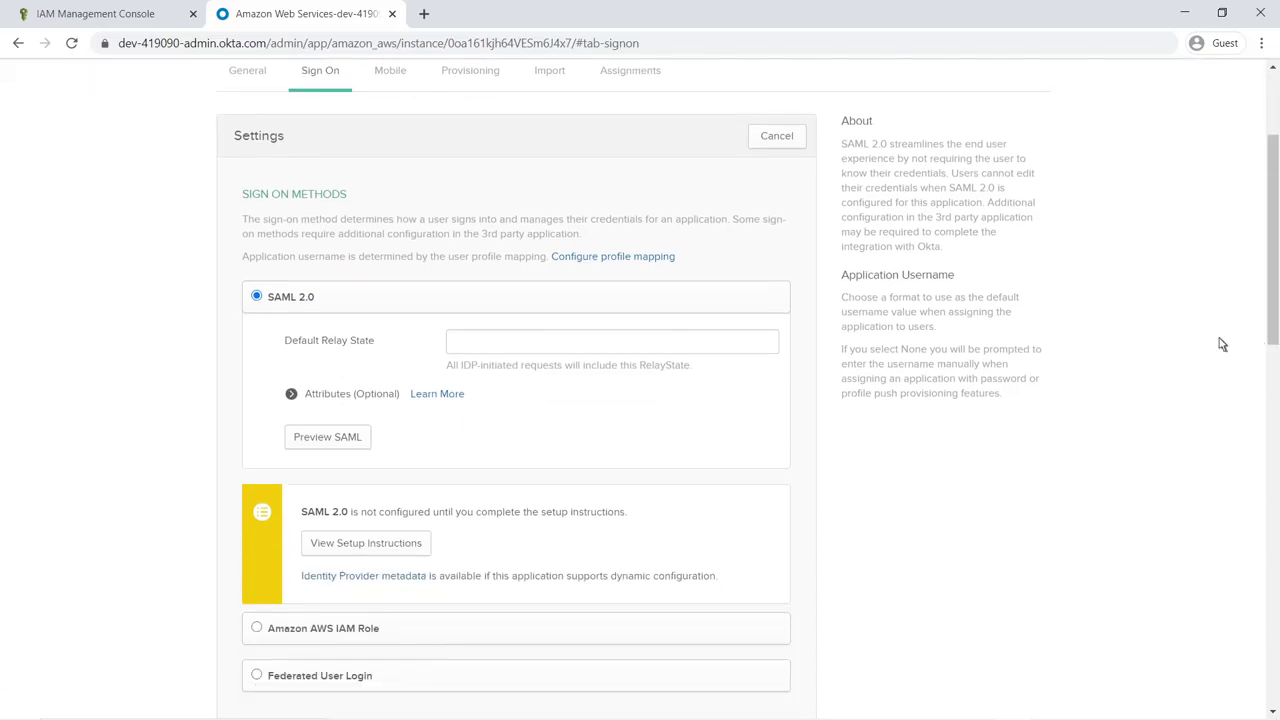
left_click(291, 395)
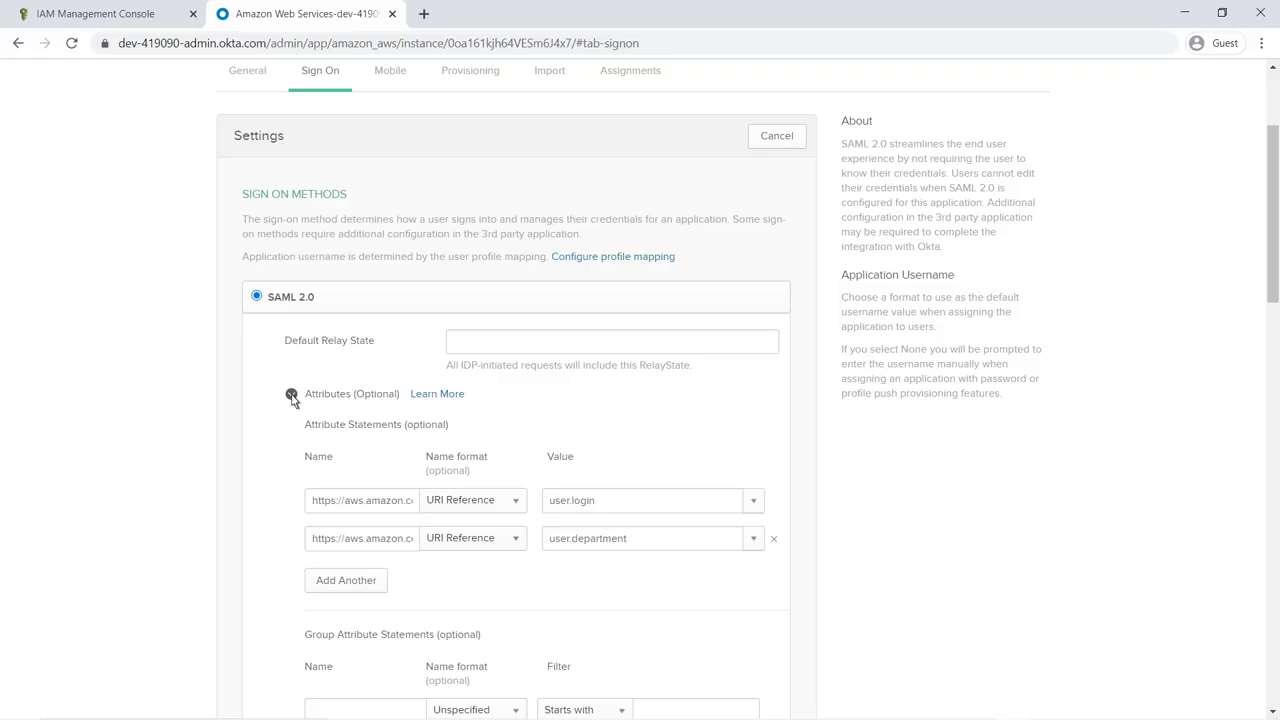
left_click(377, 588)
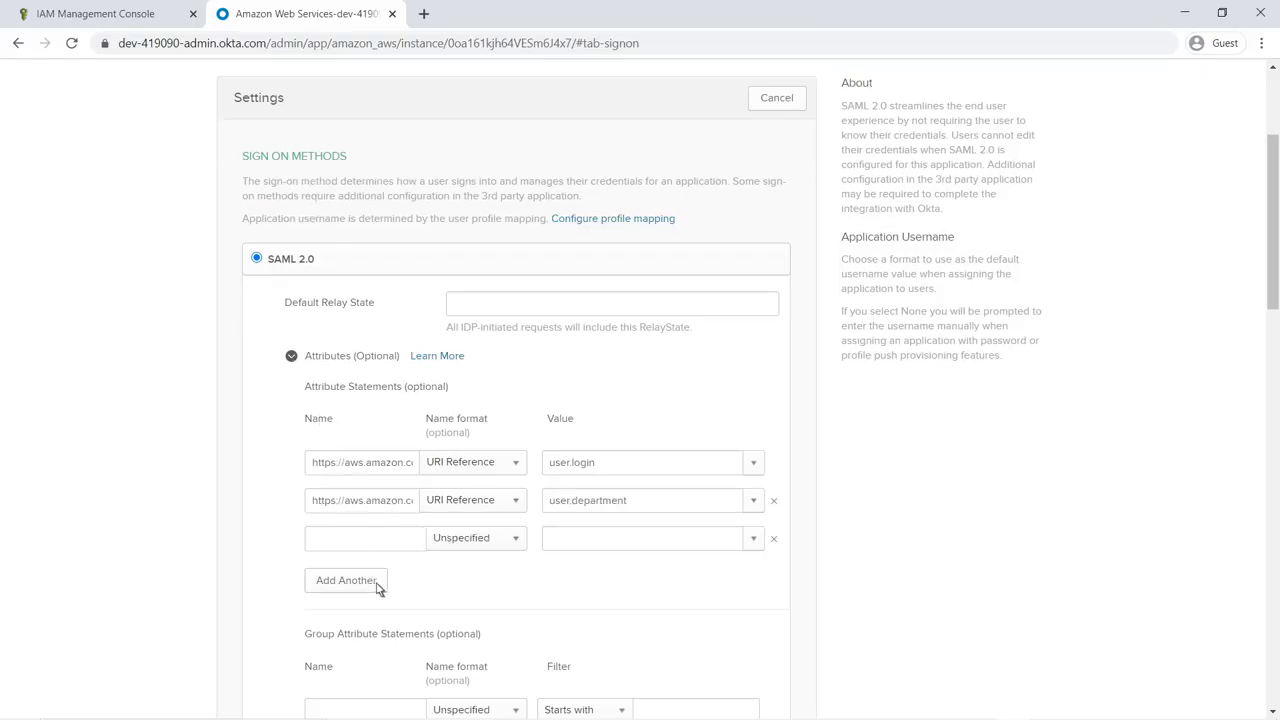
left_click(311, 541)
type("https://aws.amazon.com/SAML/Attributes/PrincipalTag:SSMSessionRunAs")
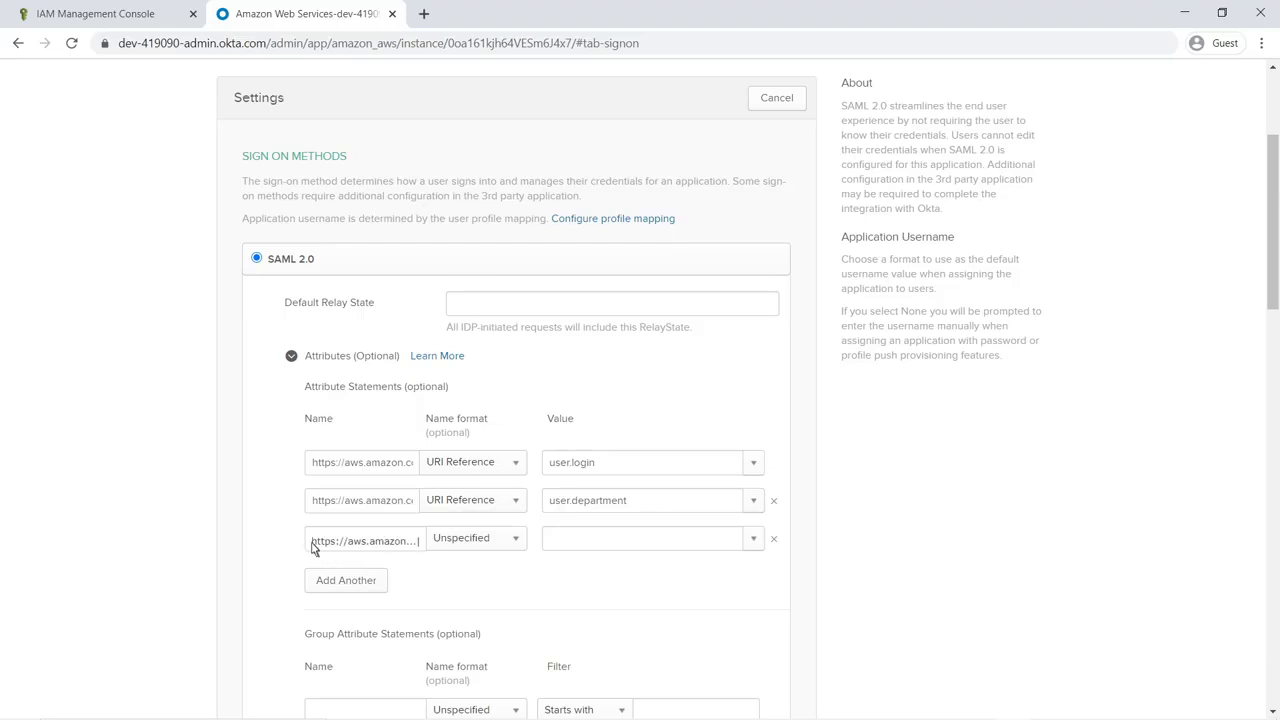
left_click(516, 542)
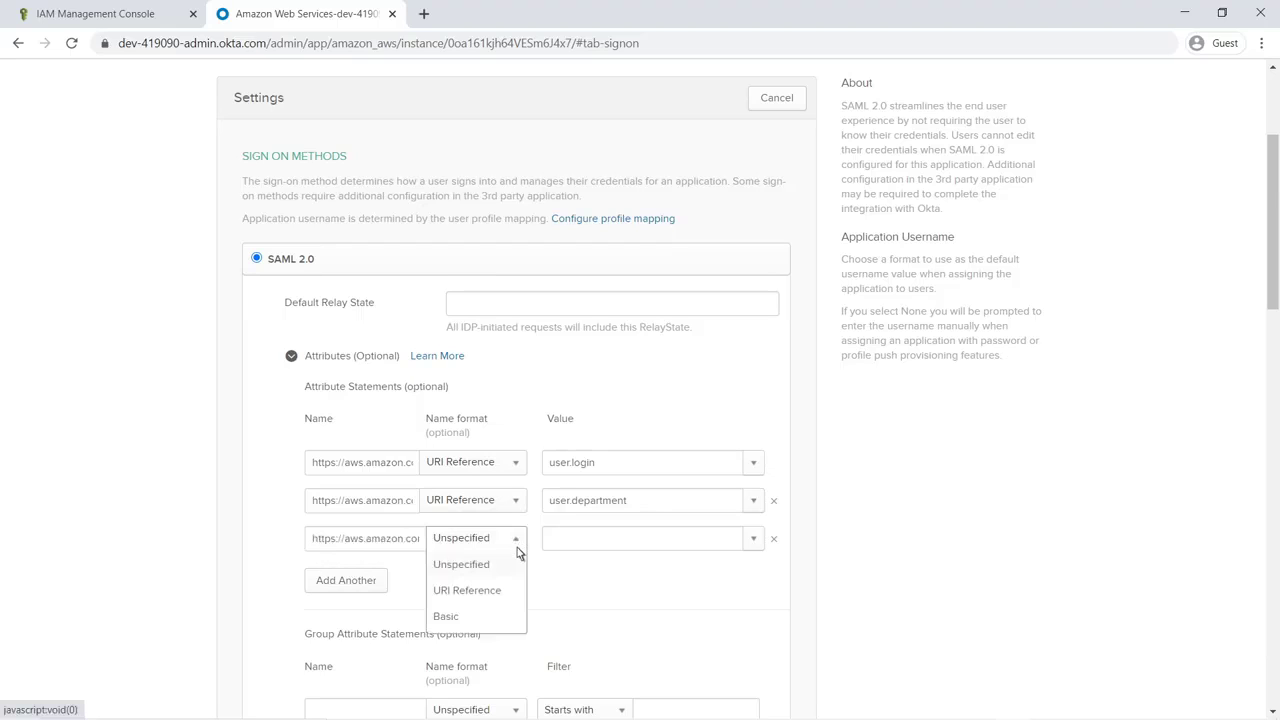
left_click(500, 594)
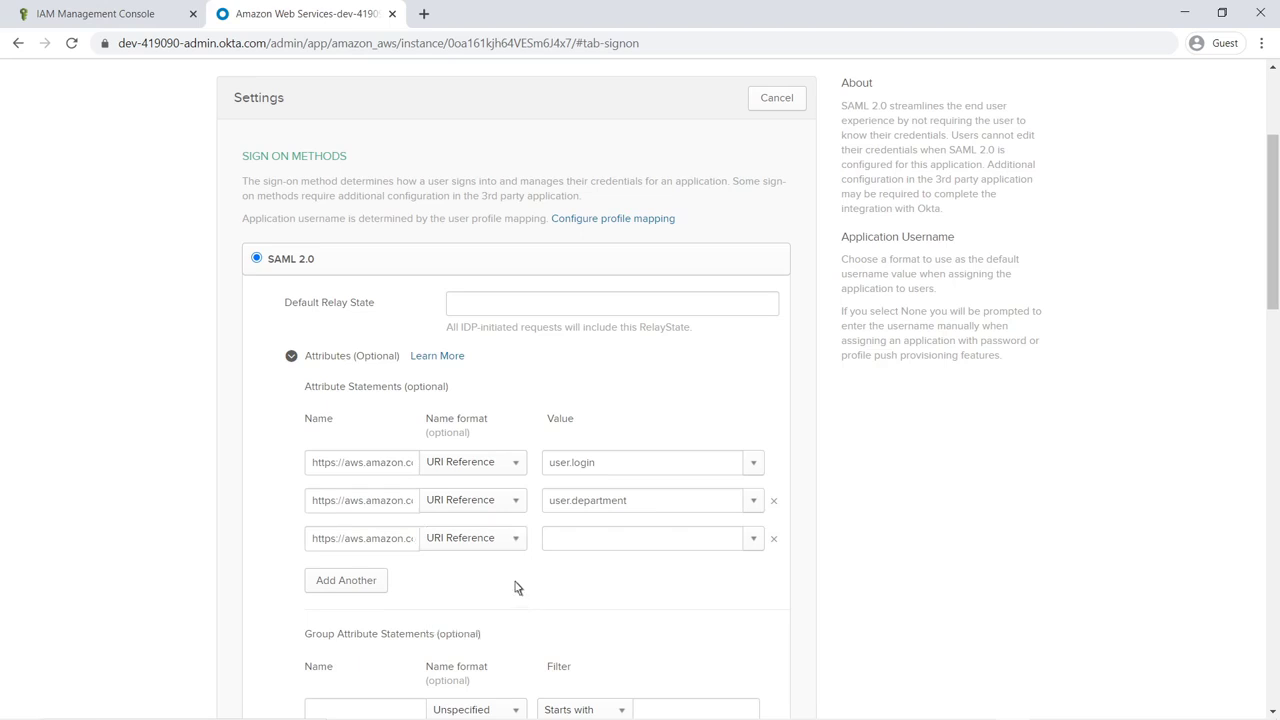
left_click(555, 541)
type("user.SSMSessionRunAs")
left_click(1274, 603)
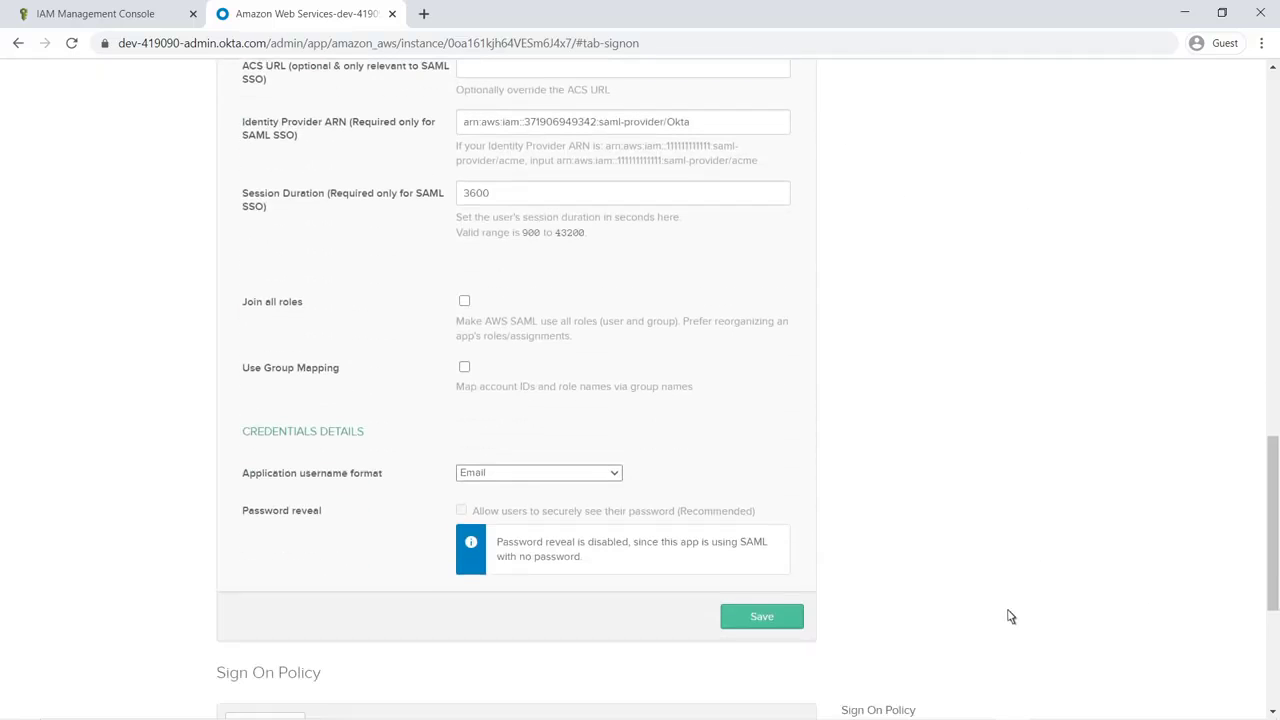
left_click(762, 617)
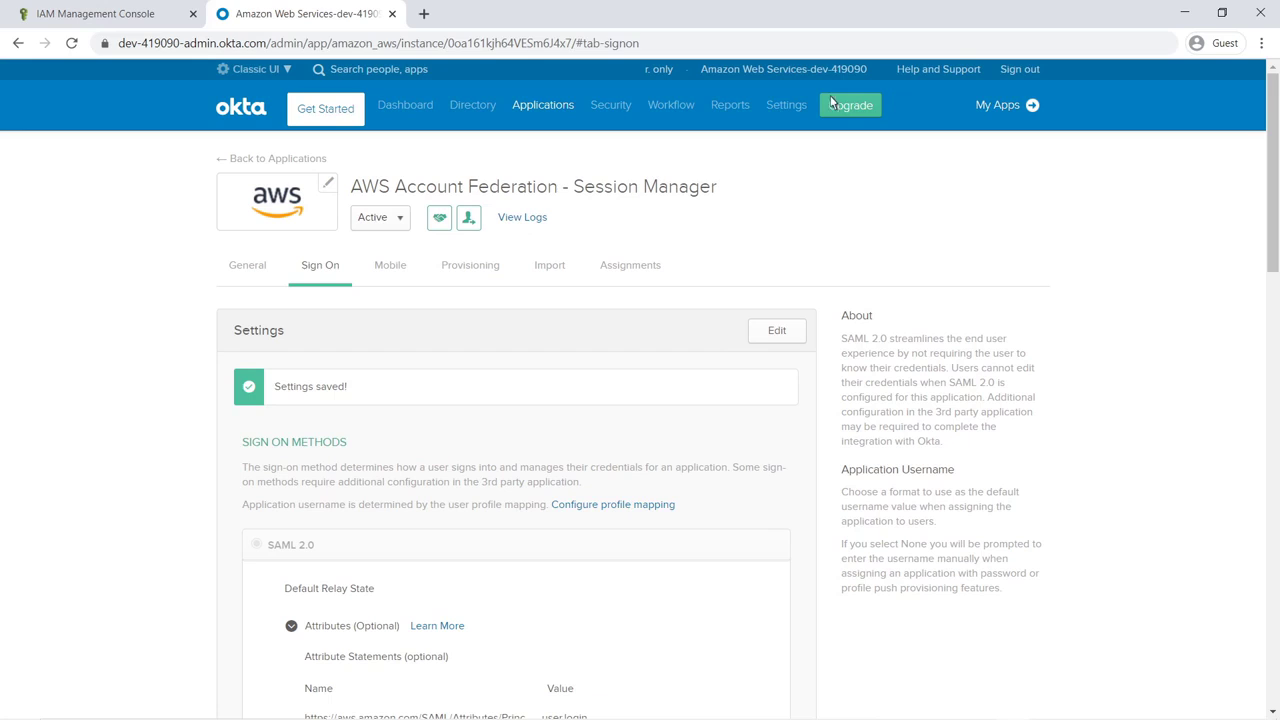
- Start a new string attribute in the default Okta User profile with SSMSessionRunAs as display name and variable name
mouse_move(495, 104)
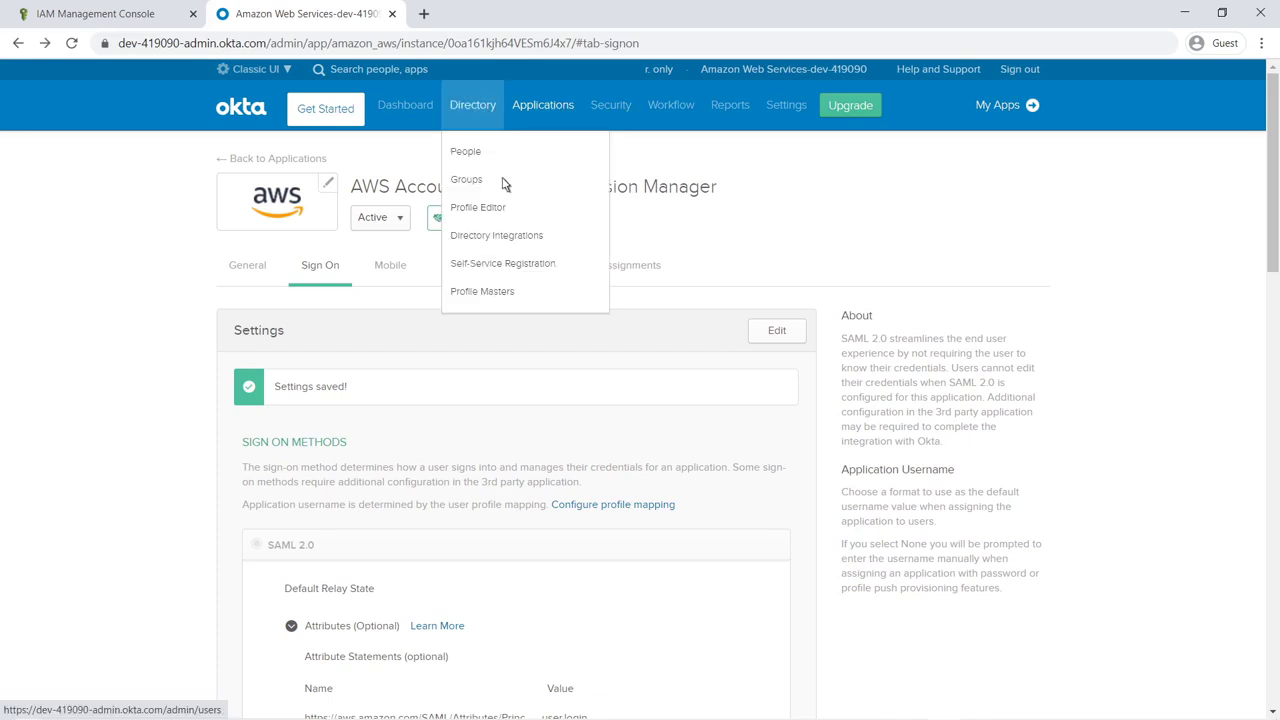
left_click(507, 212)
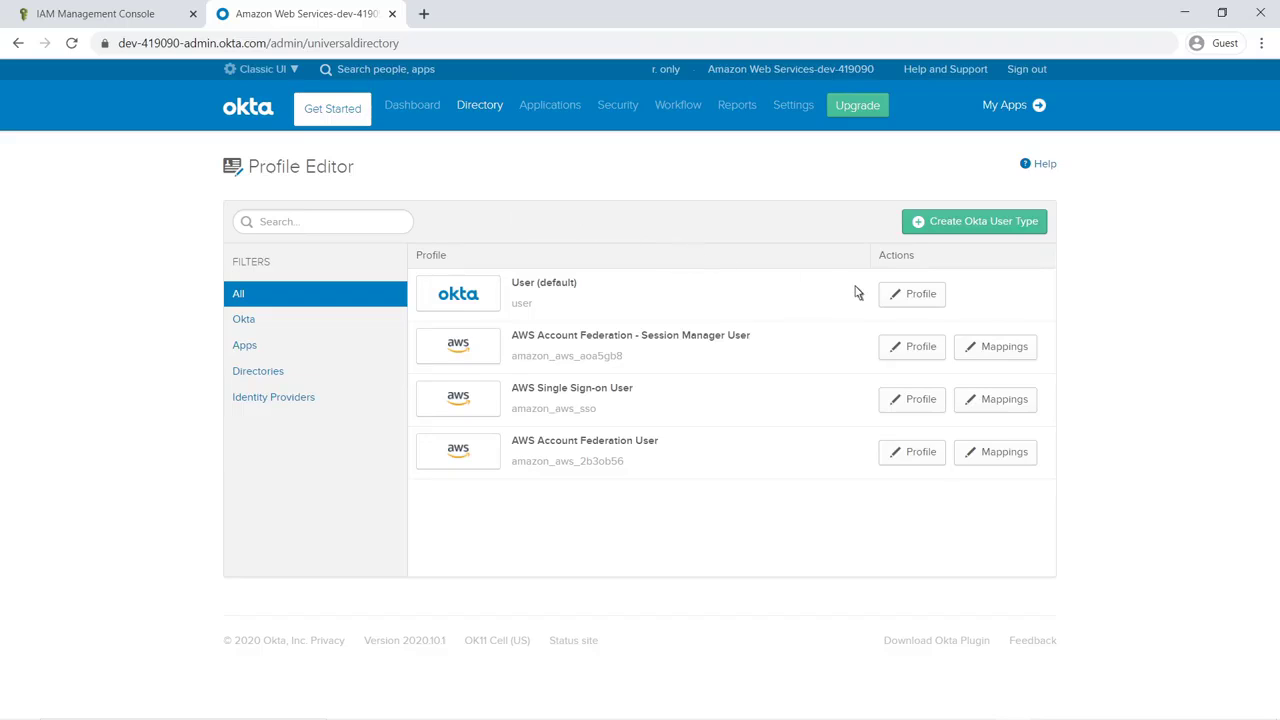
left_click(893, 297)
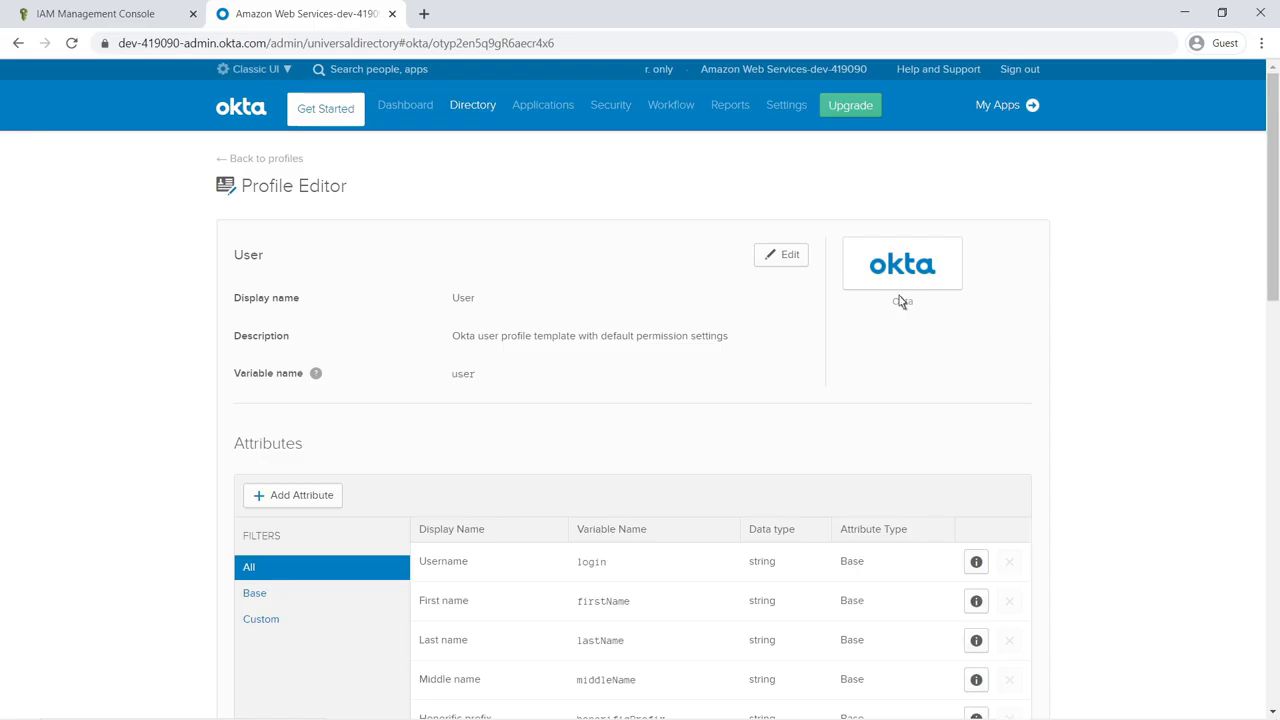
left_click(334, 502)
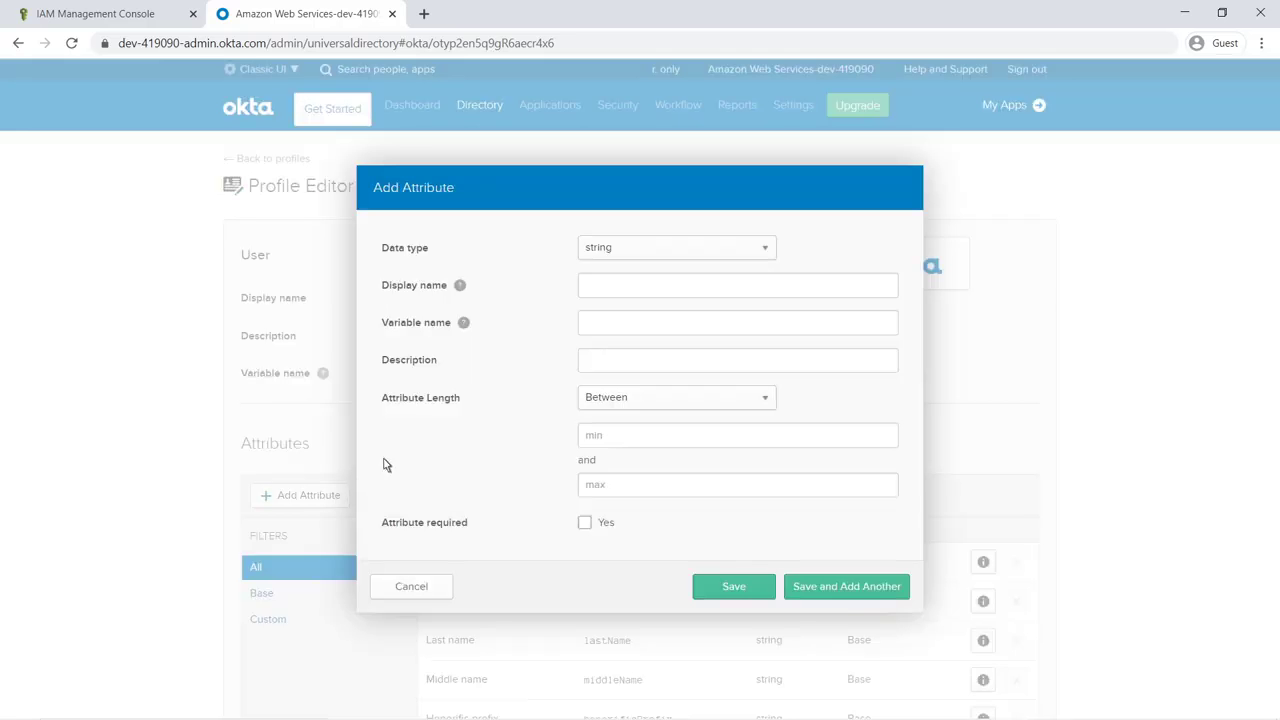
left_click(591, 289)
type("SSMSessionRunAs")
key("Tab")
type("SSMSessionRunAs")
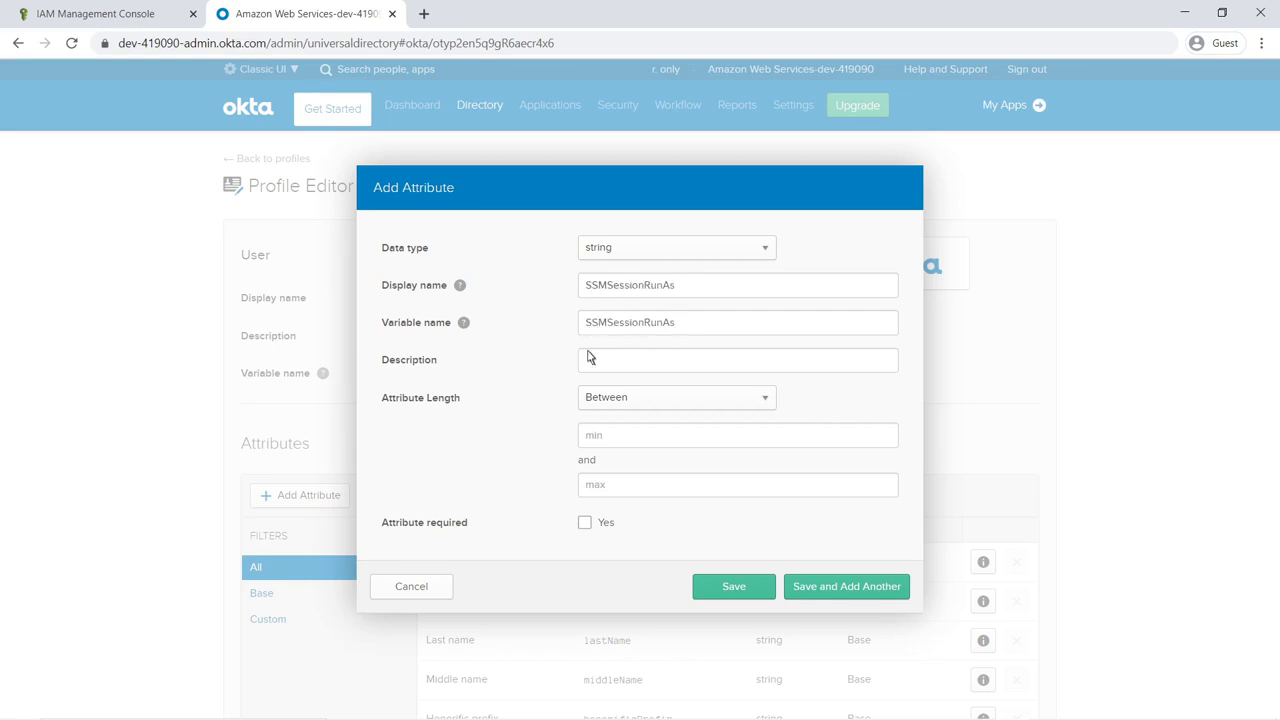
- Limit the new attribute's length to between 3 and 12, save it and check the profile's attribute list
left_click(586, 435)
type("3")
key("Tab")
type("12")
key("Tab")
left_click(716, 589)
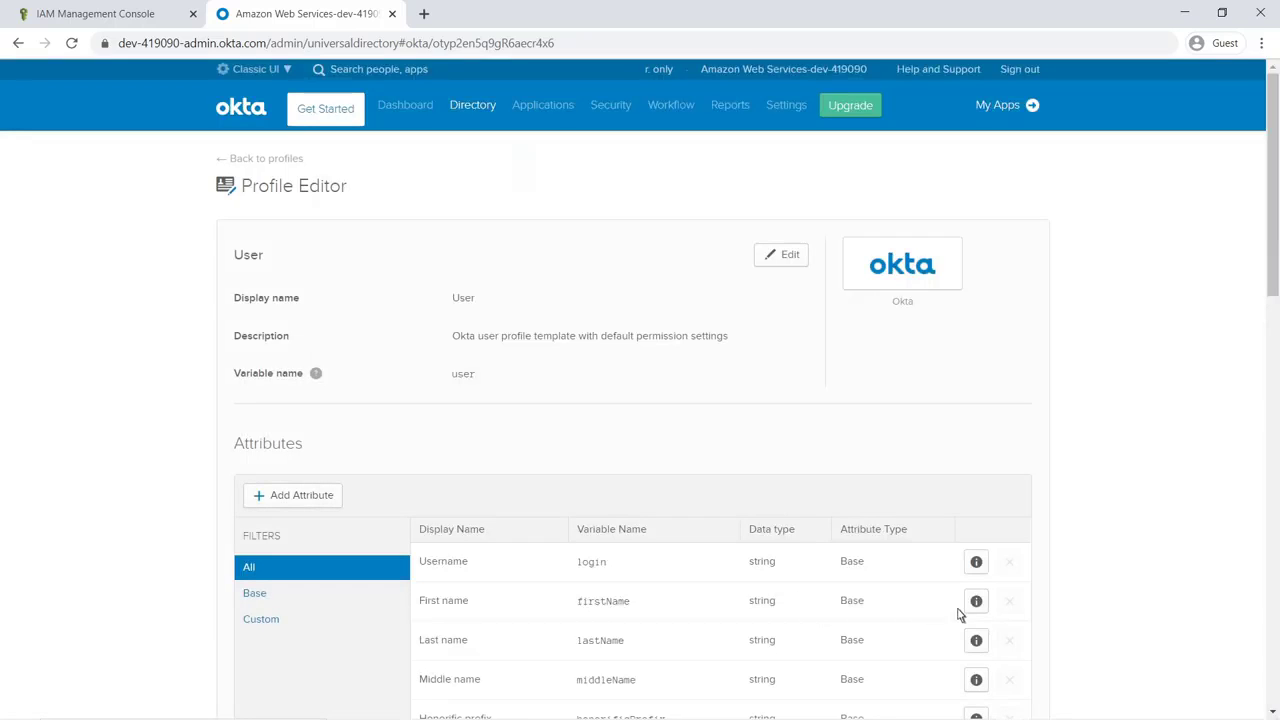
scroll(1270, 644, "down", 3)
scroll(1270, 644, "down", 8)
- Review the department and SSMSessionRunAs attributes in the profile of the user listed directly below the admin account
mouse_move(493, 104)
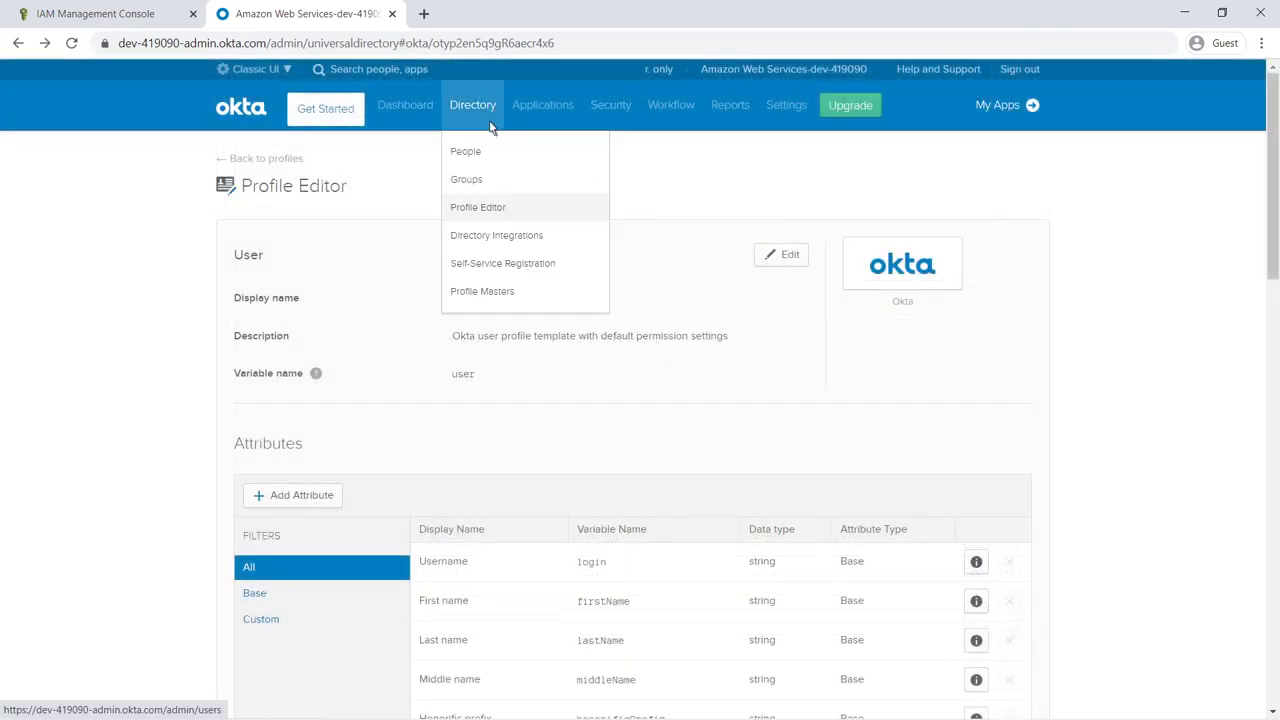
left_click(480, 152)
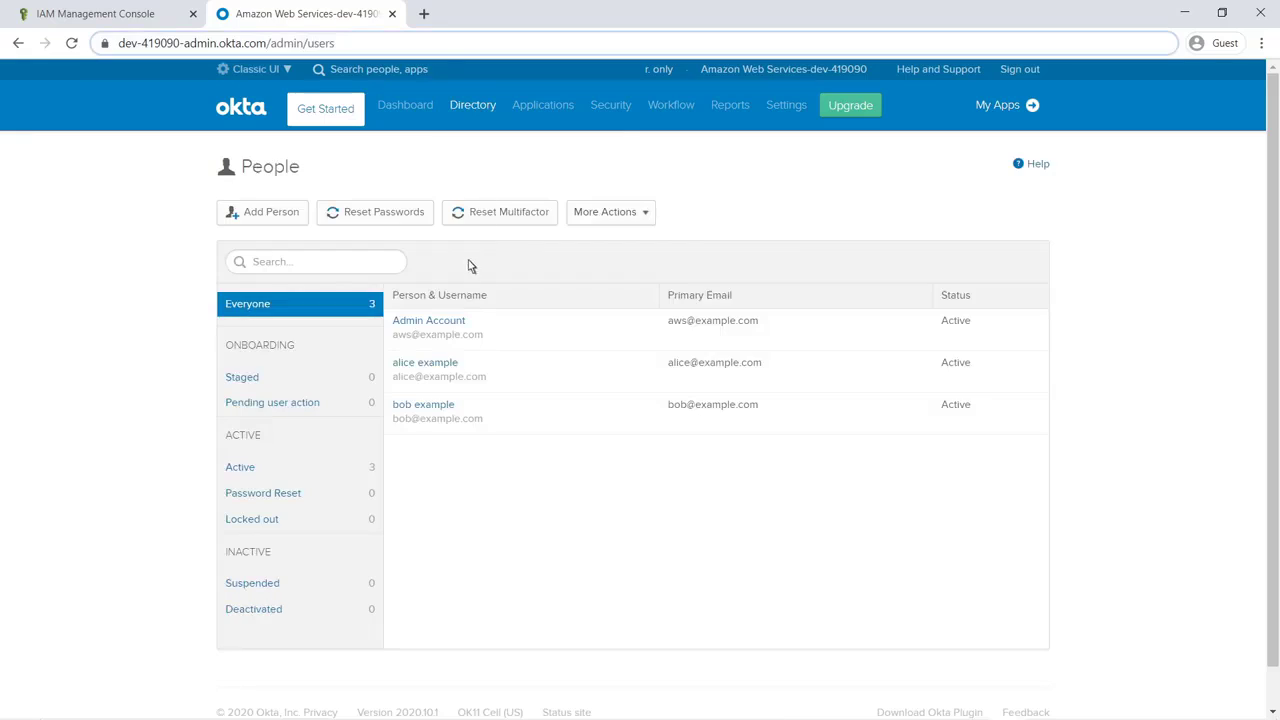
left_click(458, 364)
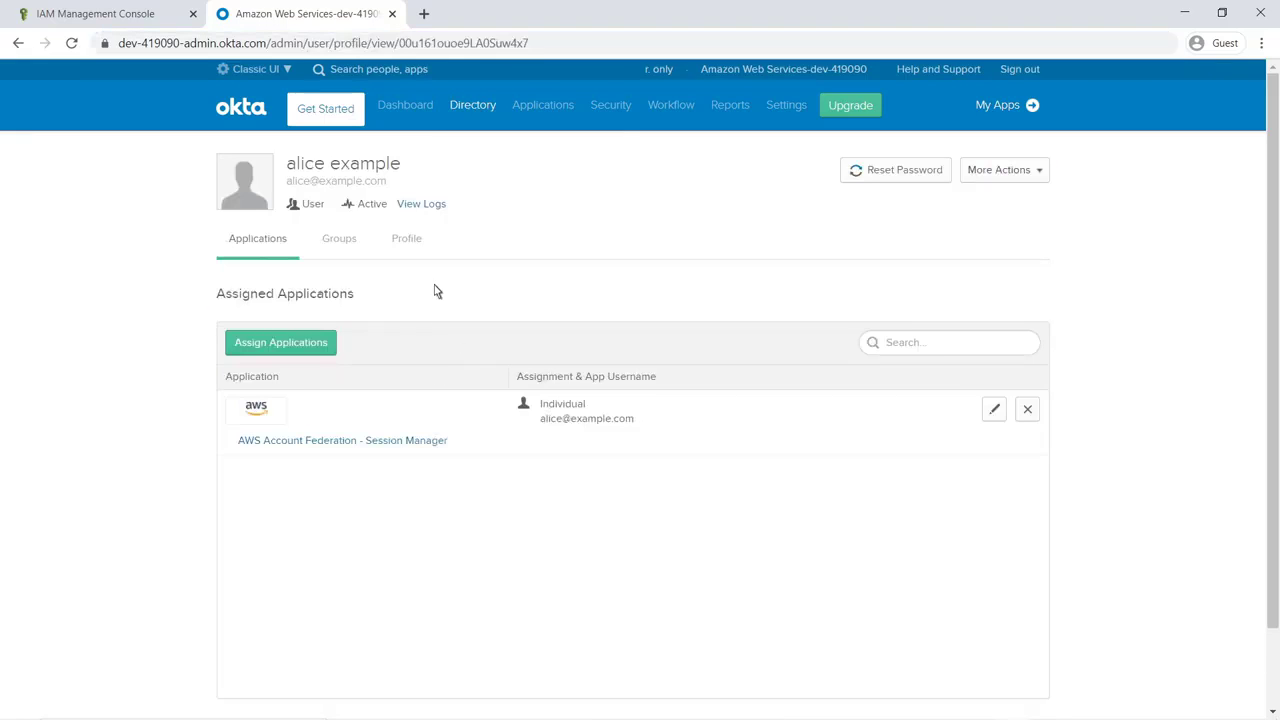
left_click(418, 243)
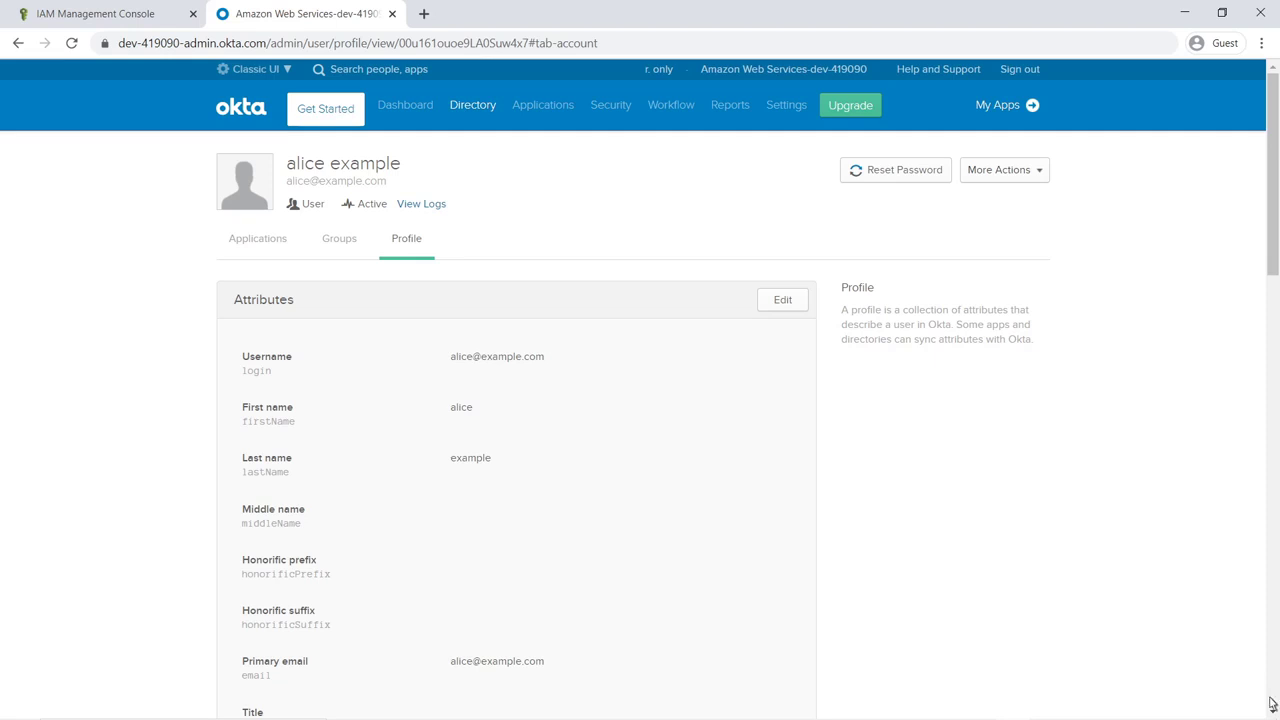
scroll(1271, 704, "down", 15)
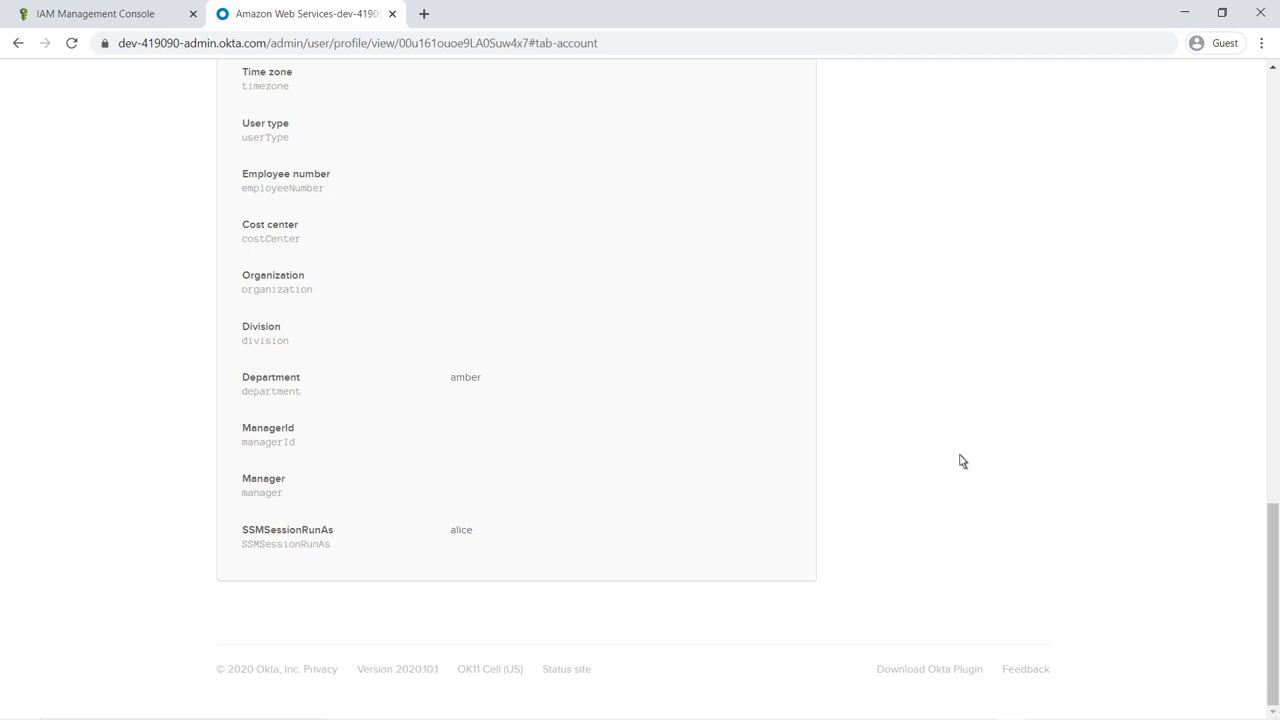
- Close the Okta page and view the tags of amber-instance in the EC2 instances list
left_click(392, 14)
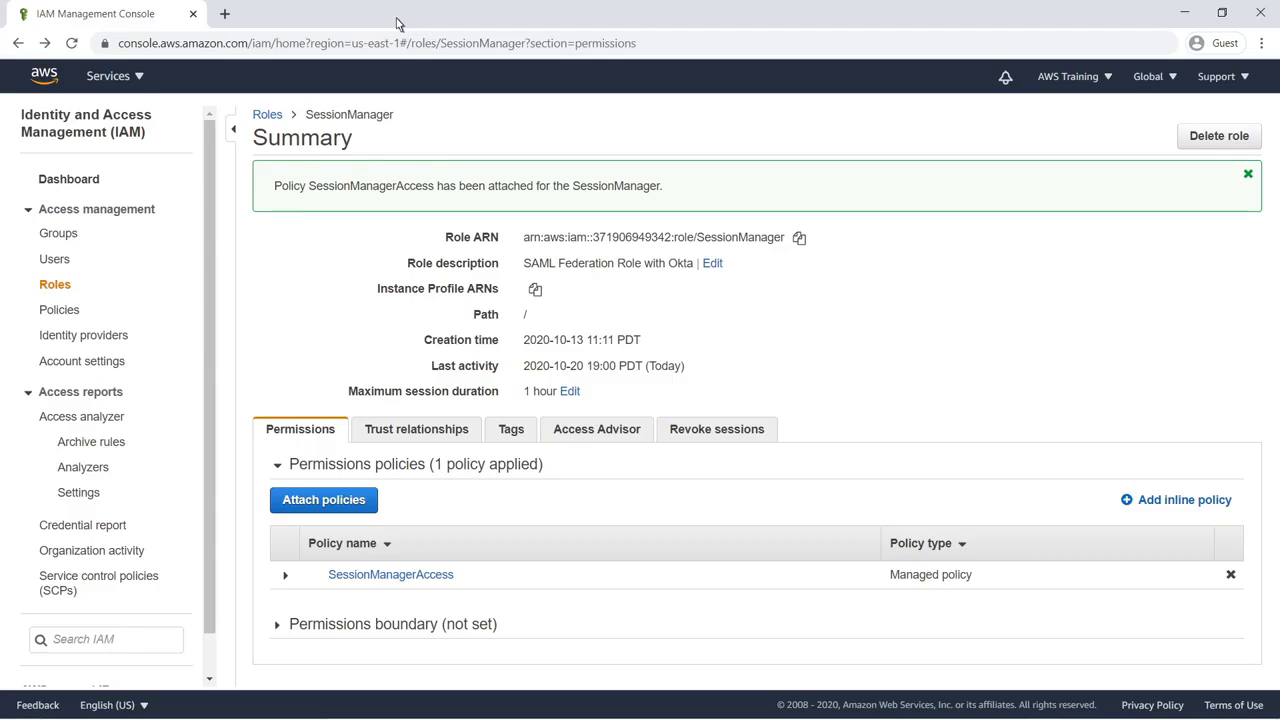
left_click(140, 80)
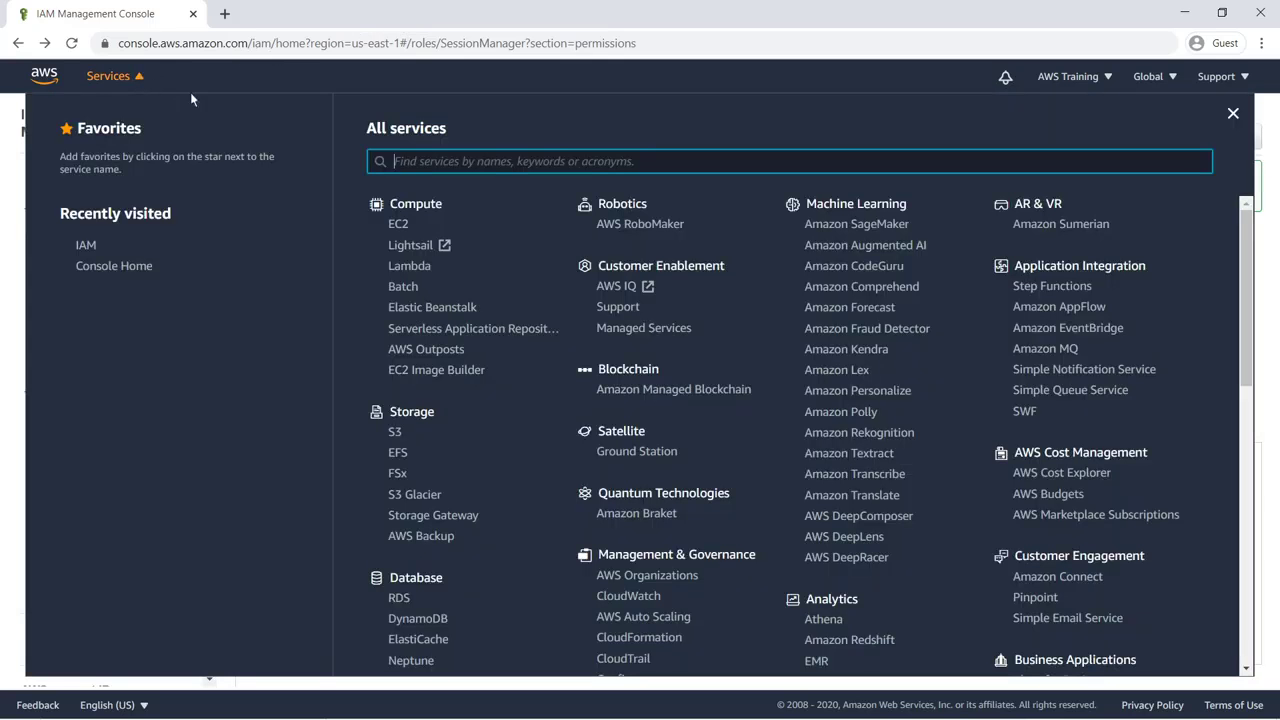
type("EC2")
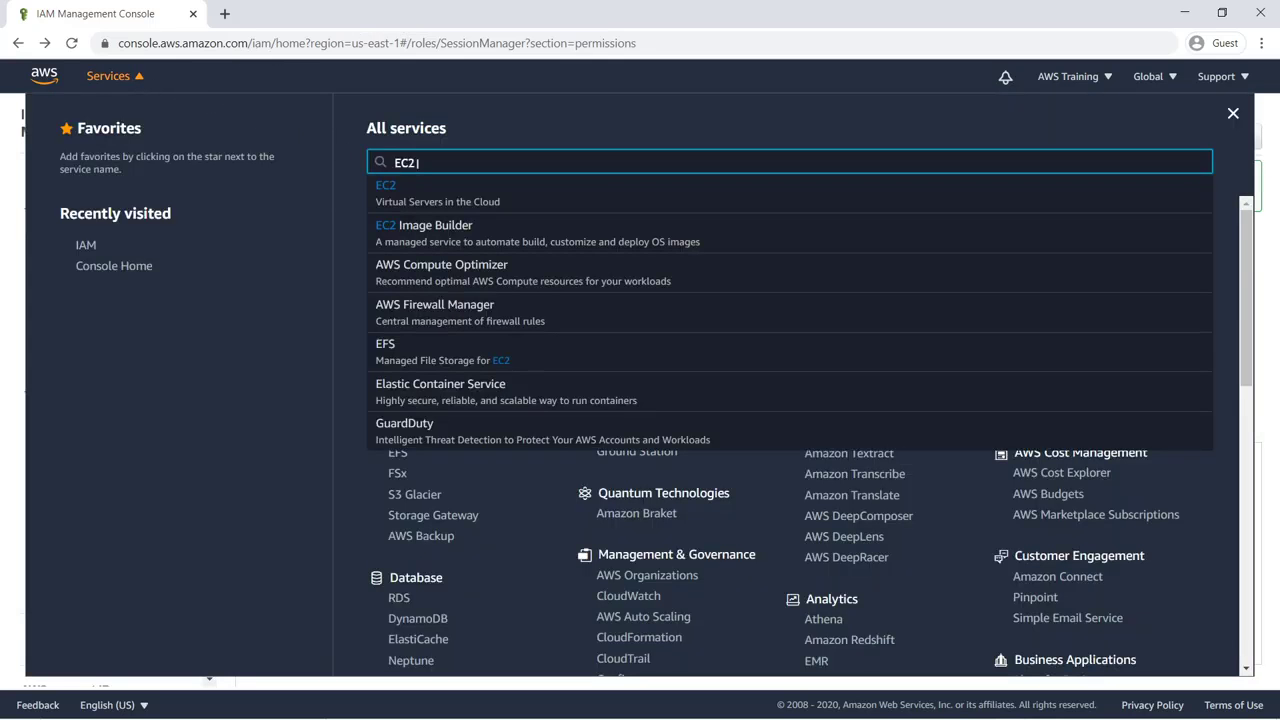
left_click(385, 187)
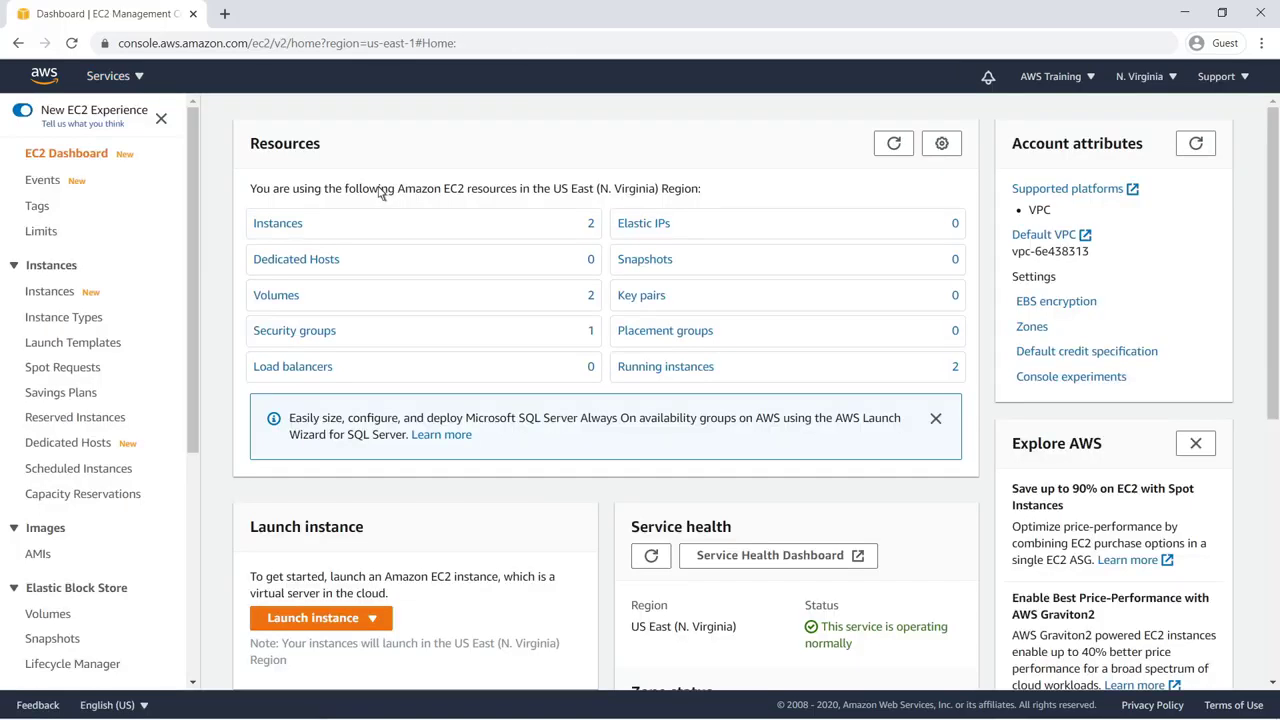
left_click(304, 227)
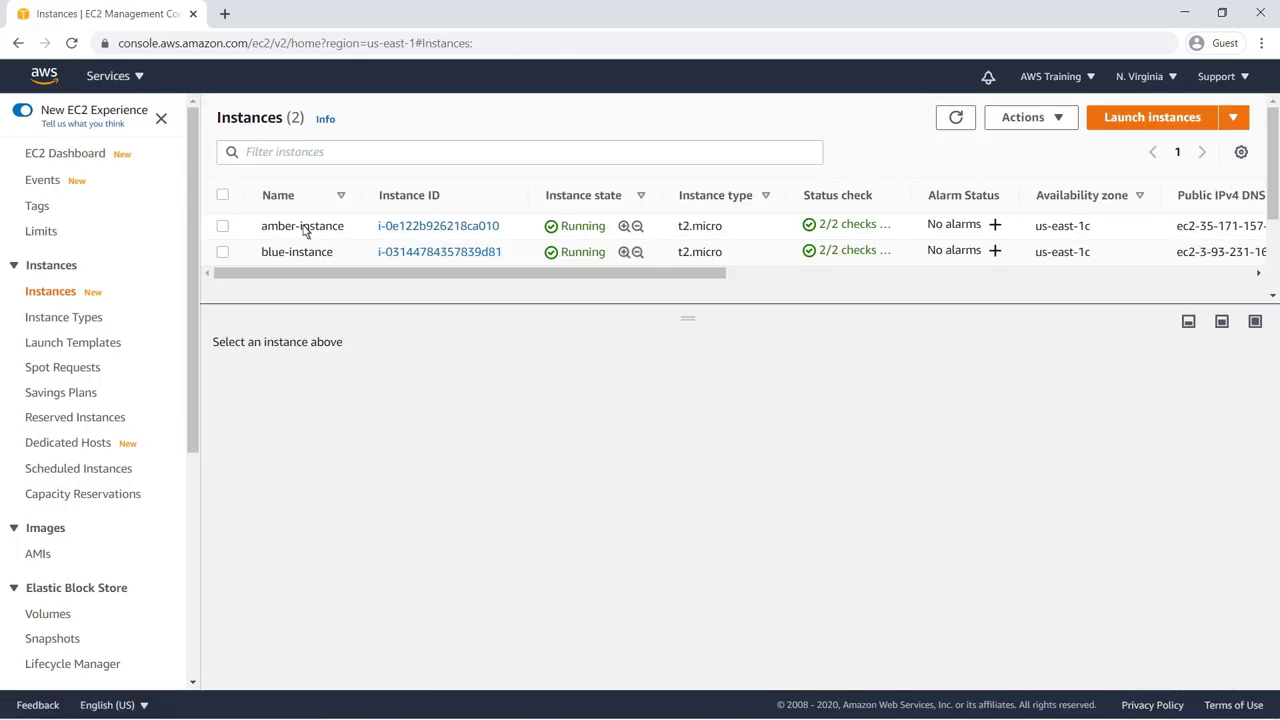
left_click(223, 226)
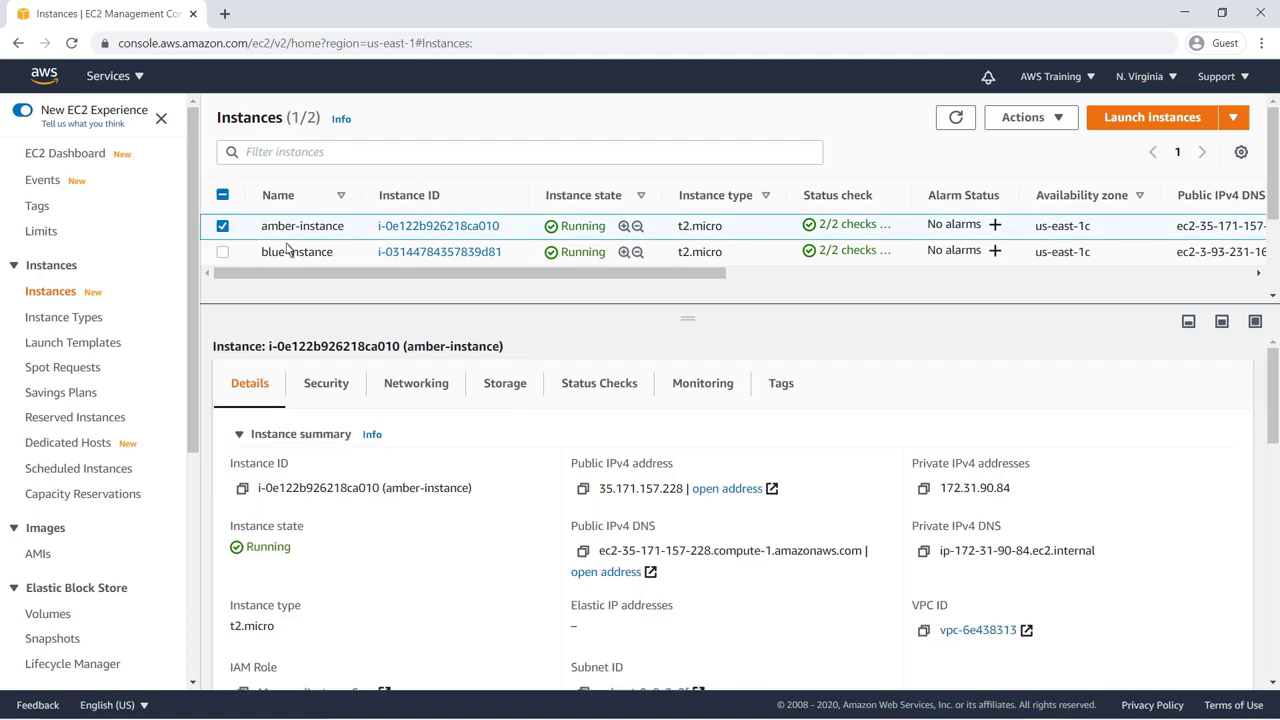
left_click(778, 386)
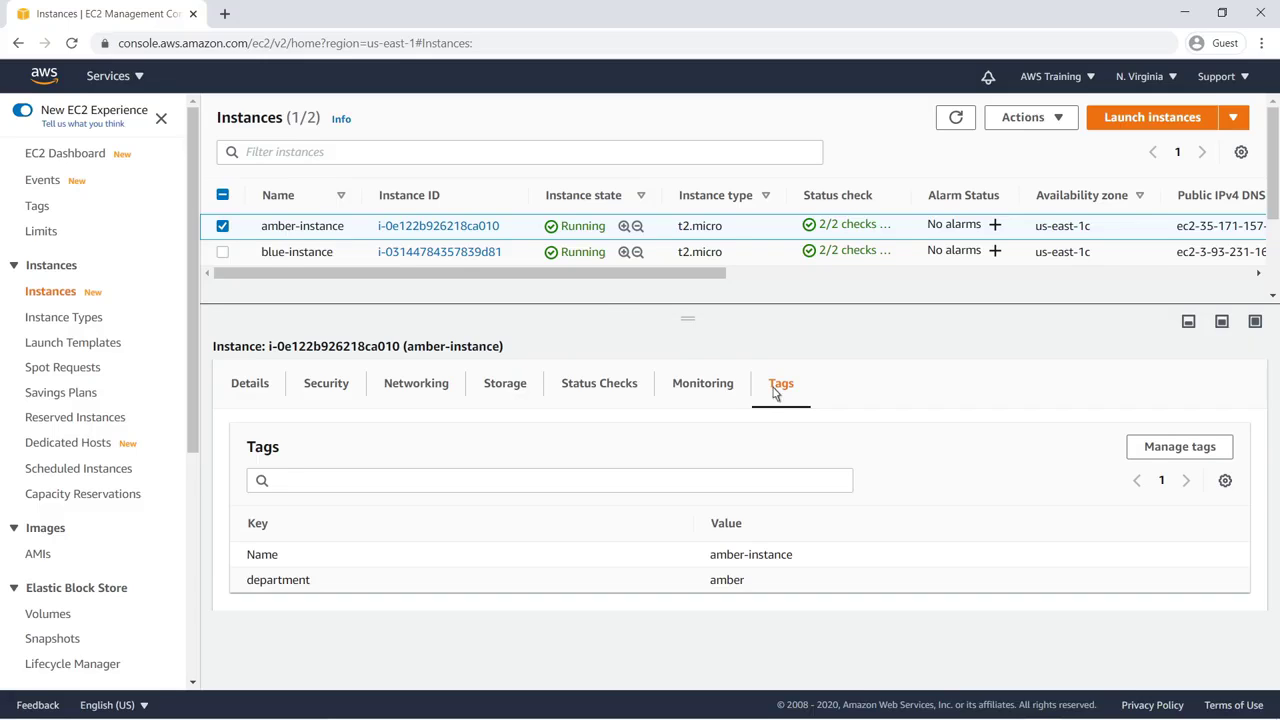
- Find the Systems Manager service and open its Session Manager page
left_click(140, 82)
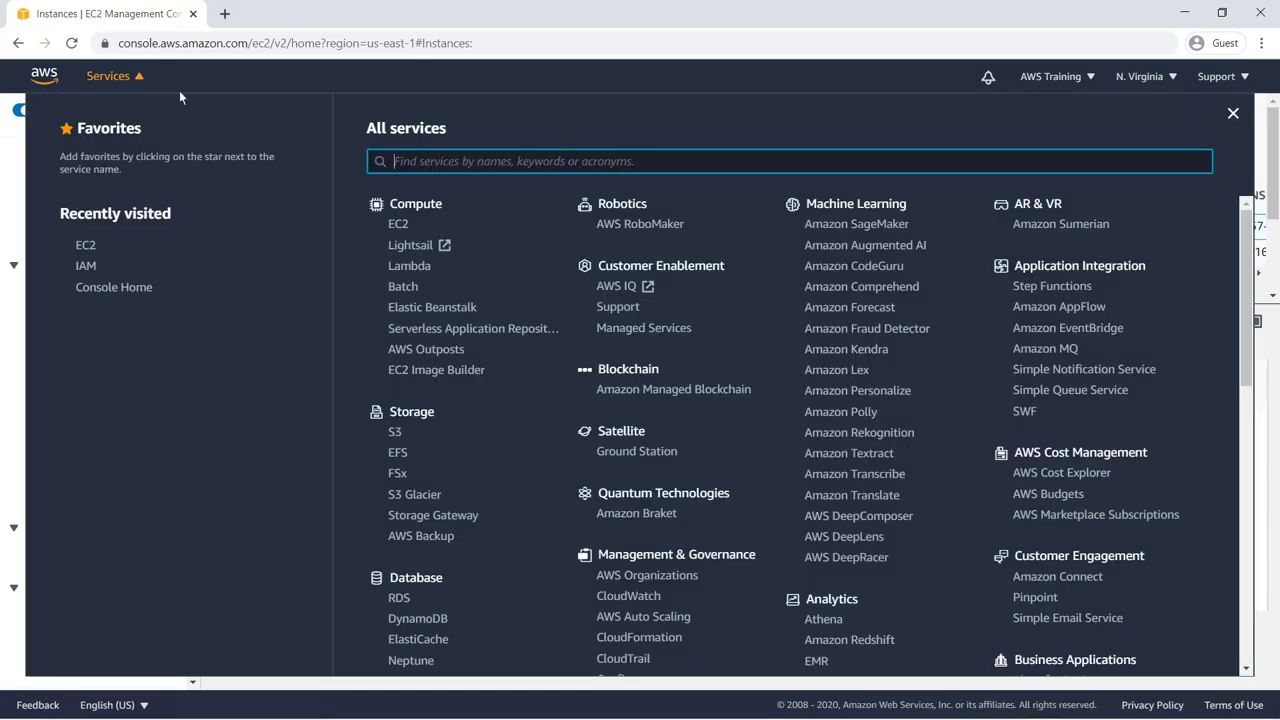
type("Systems Manager")
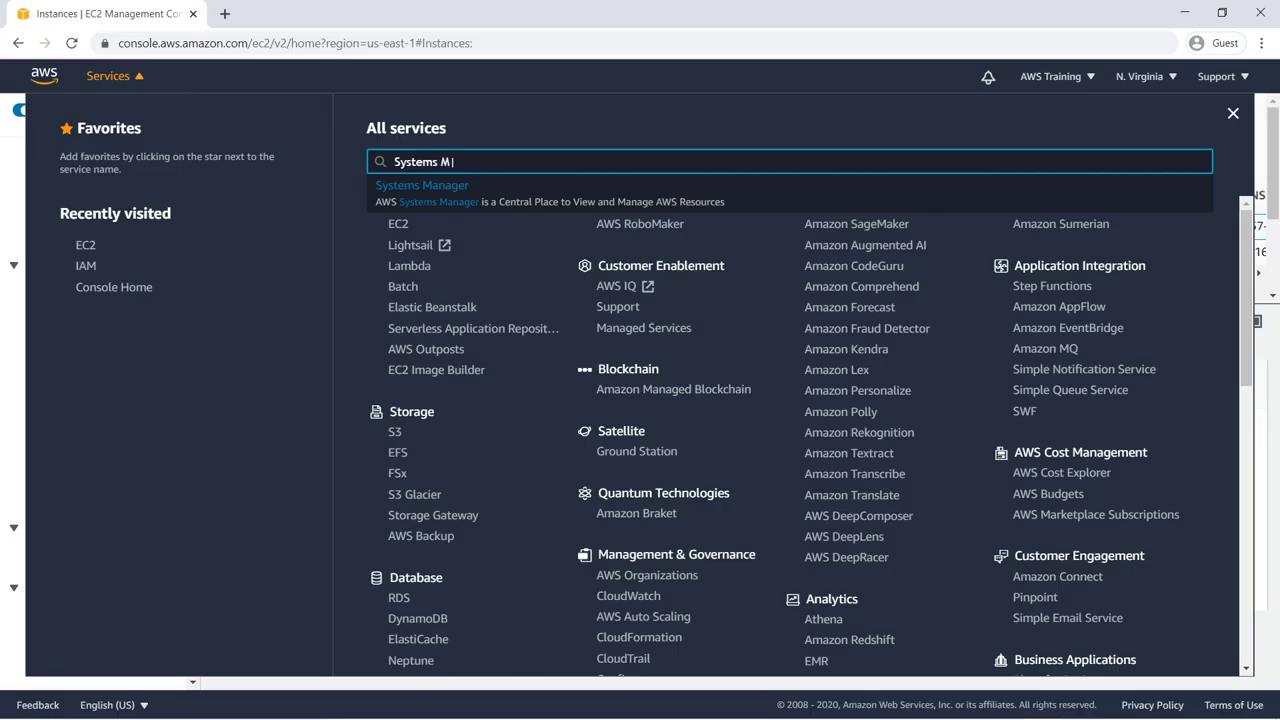
left_click(380, 189)
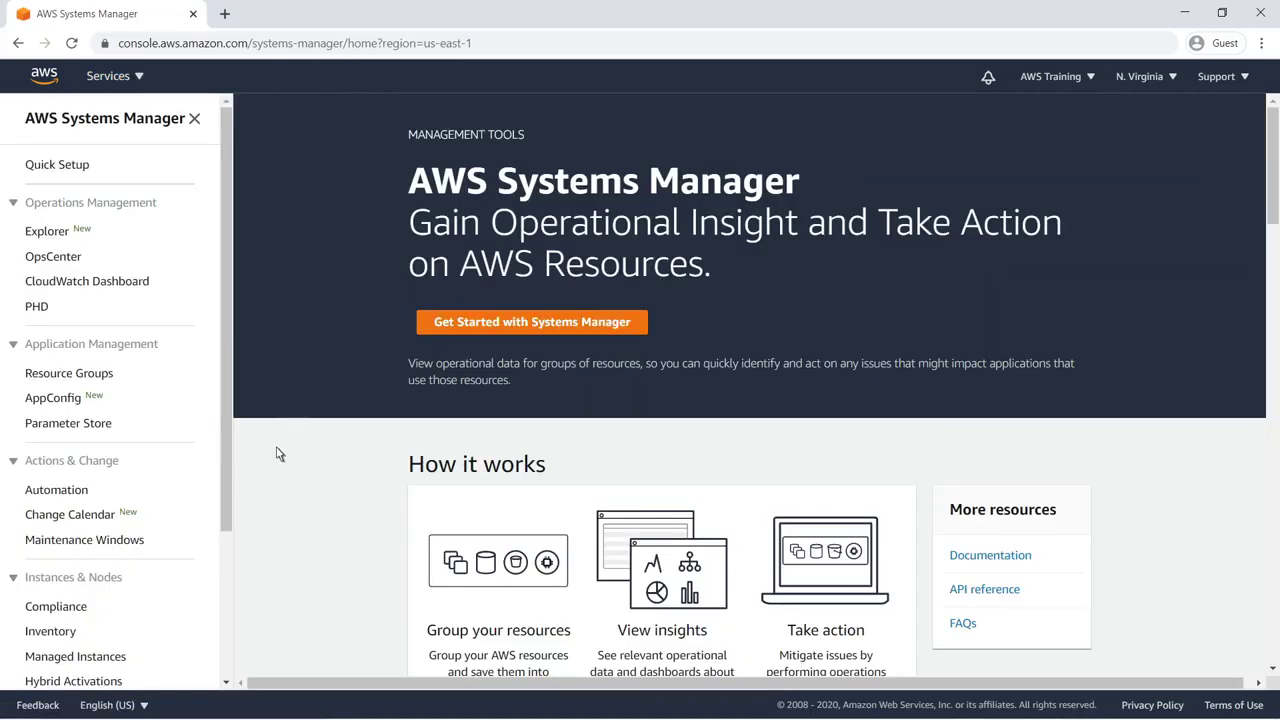
scroll(228, 578, "down", 1)
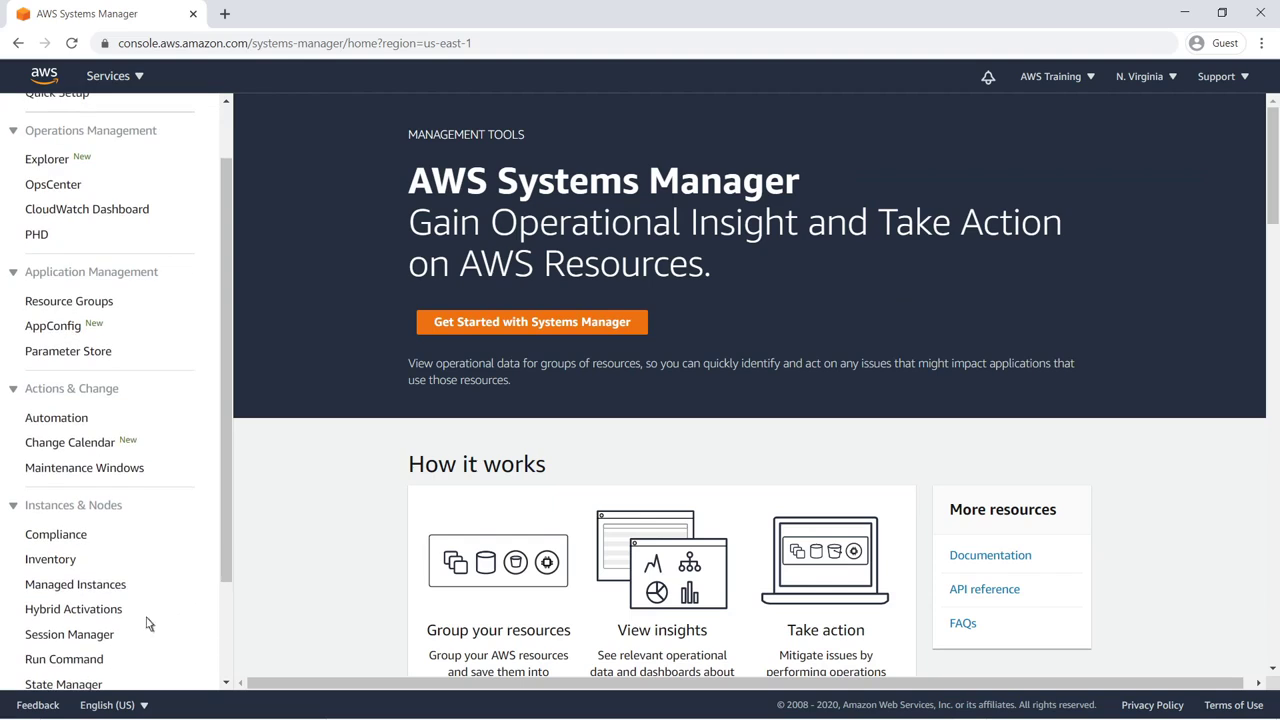
left_click(68, 634)
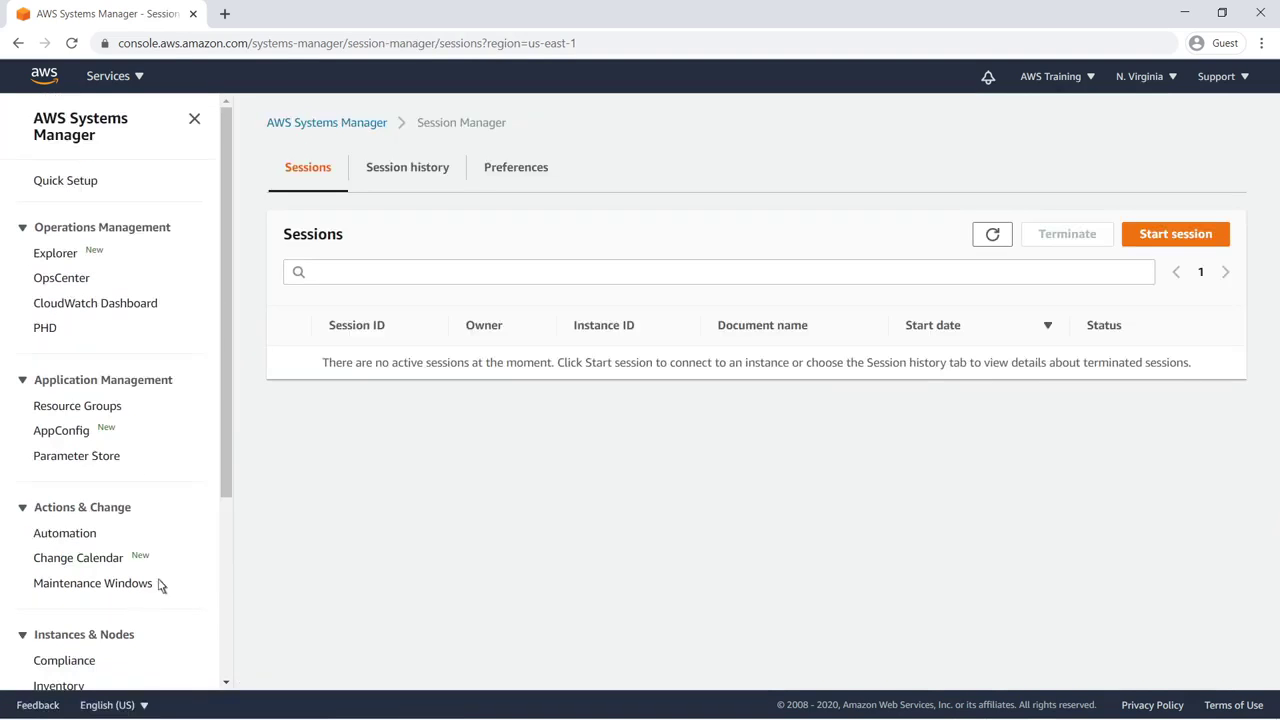
- Enable Run As support for Linux instances in the Session Manager preferences, leaving the operating system user name blank, and save
left_click(491, 172)
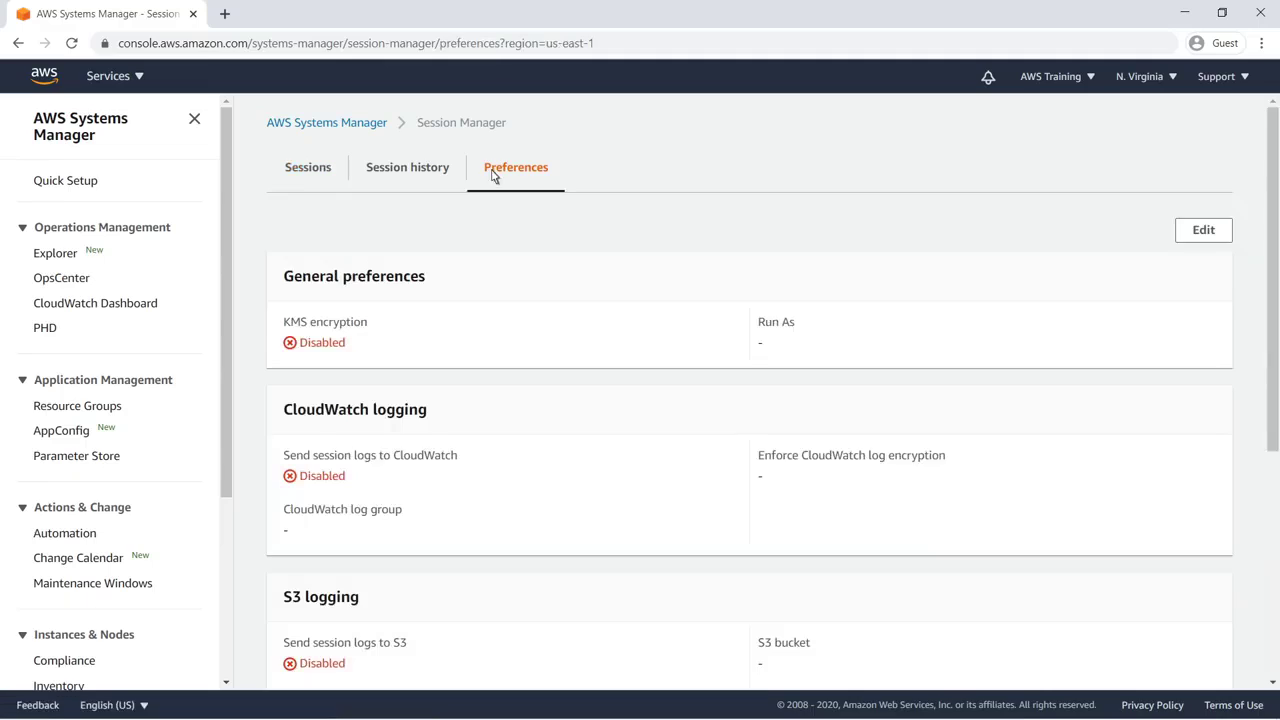
left_click(1201, 236)
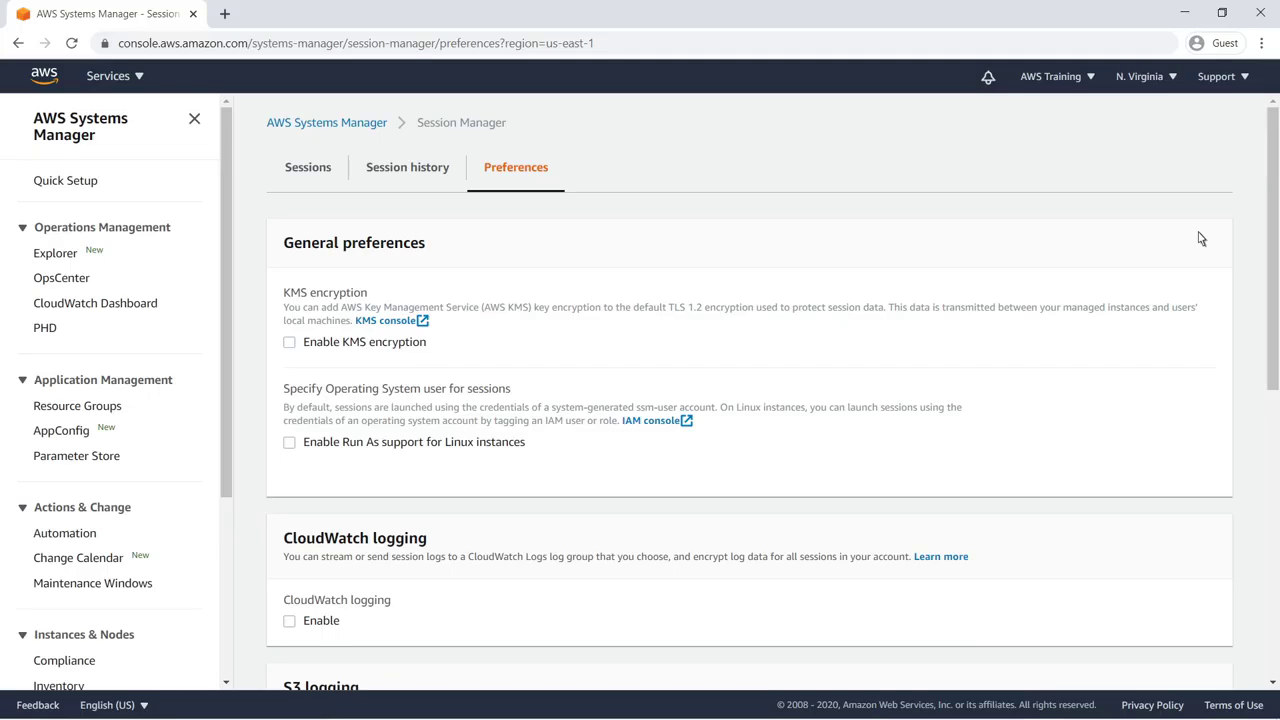
left_click(289, 443)
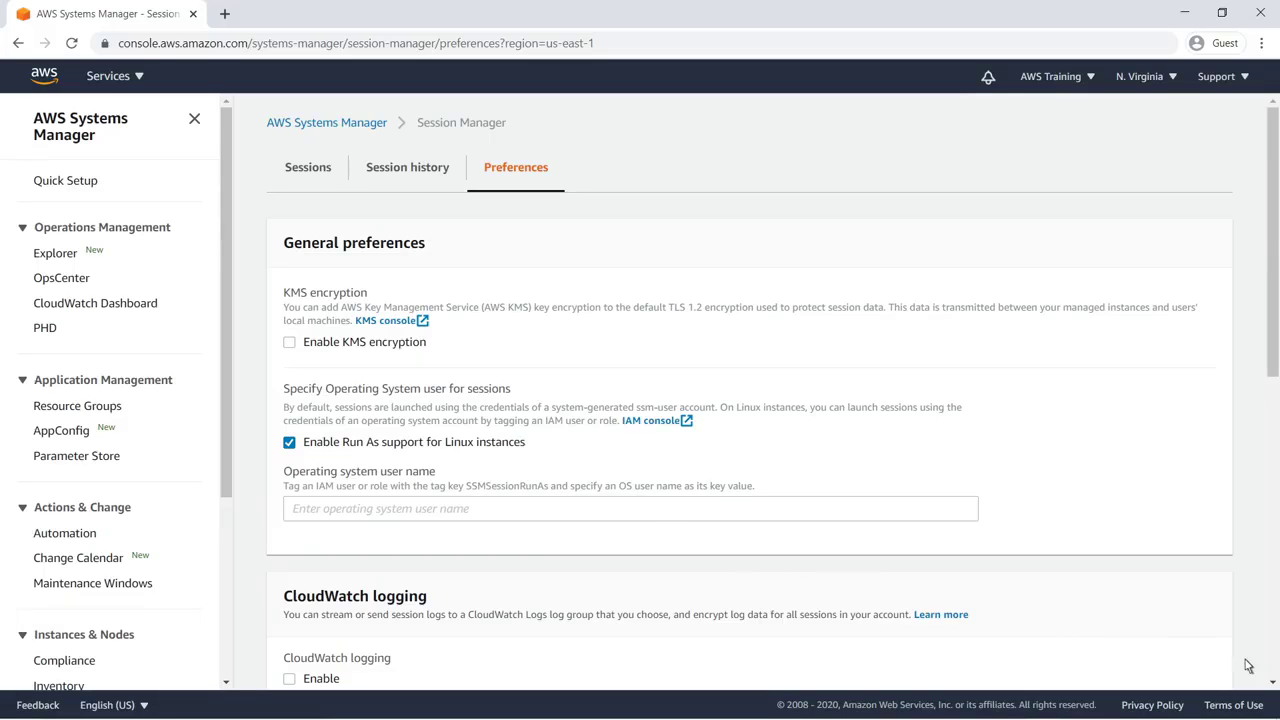
scroll(1255, 667, "down", 1)
scroll(1265, 669, "down", 6)
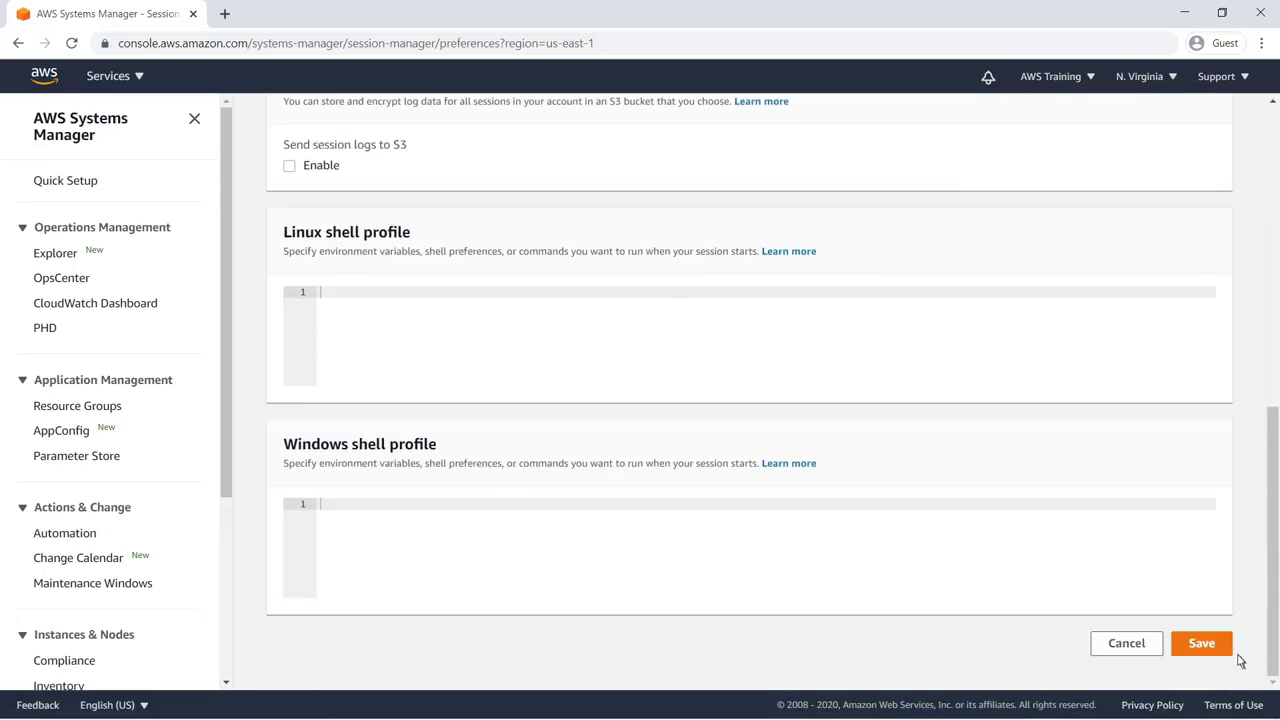
left_click(1202, 644)
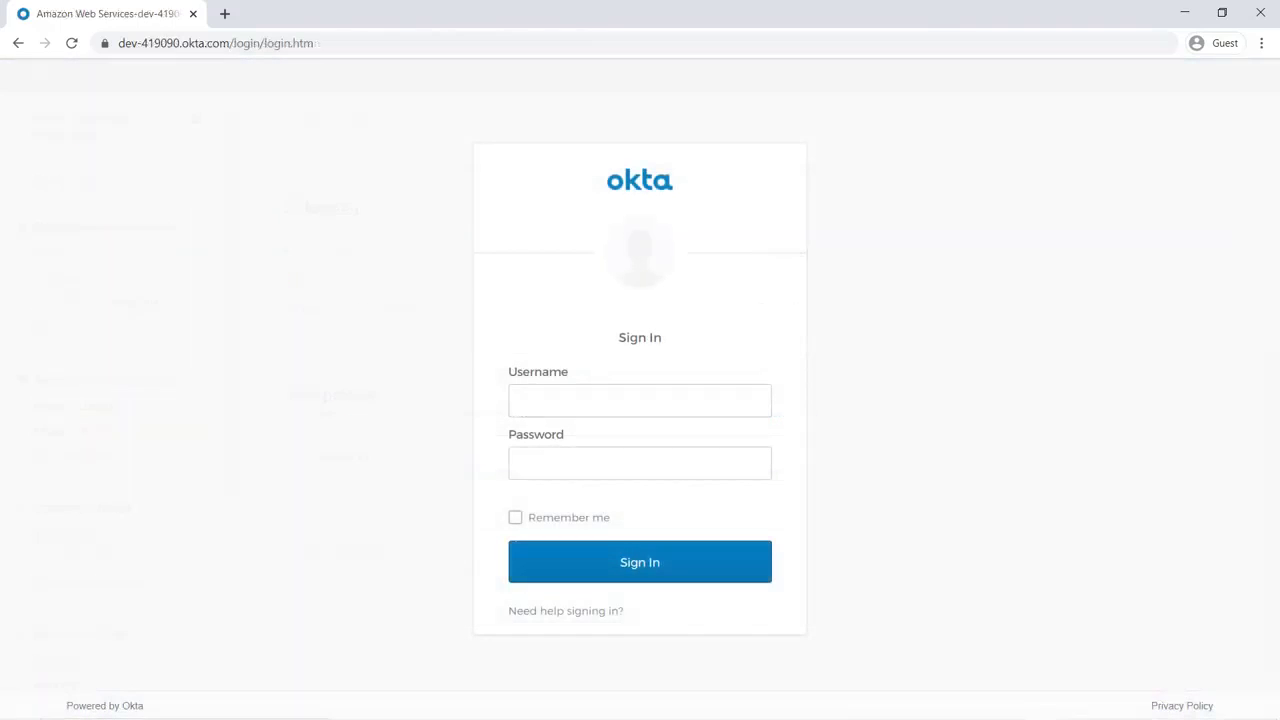
- Sign in to Okta with the test user's e-mail and password, and launch the AWS Account Federation - Session app
left_click(520, 404)
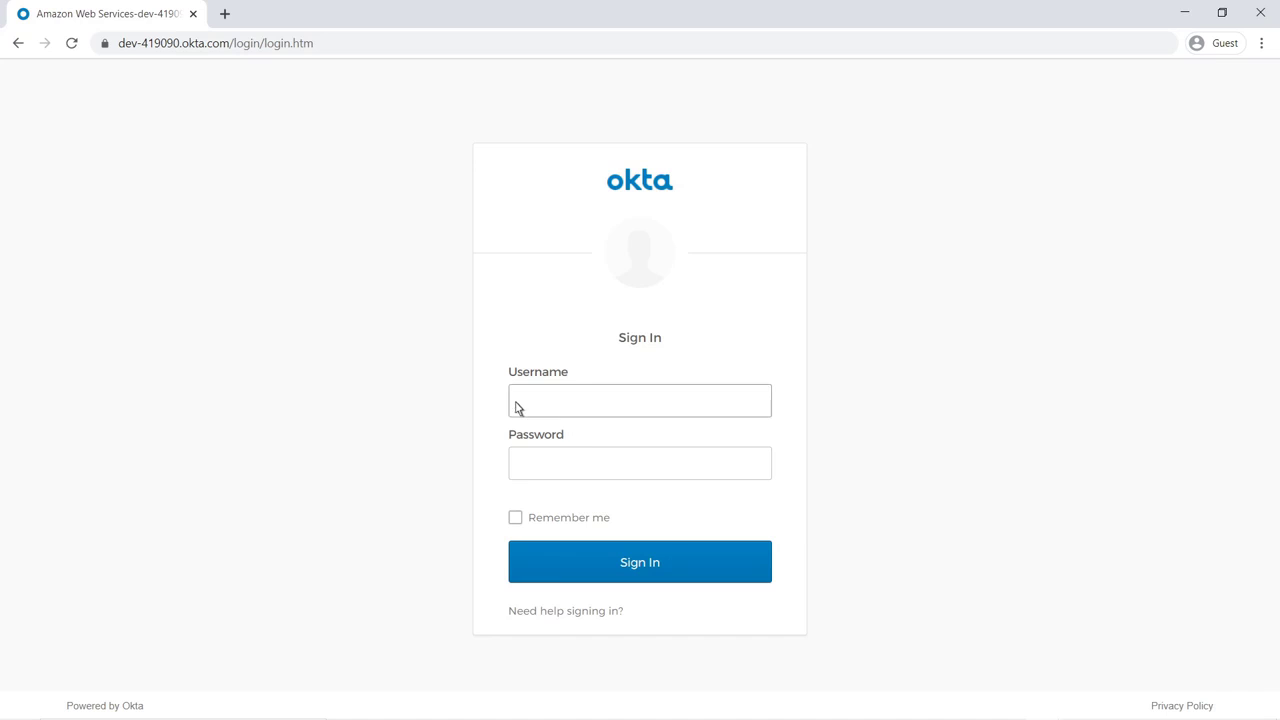
type("alice@example.com")
key("Tab")
type("••••••••••••••••")
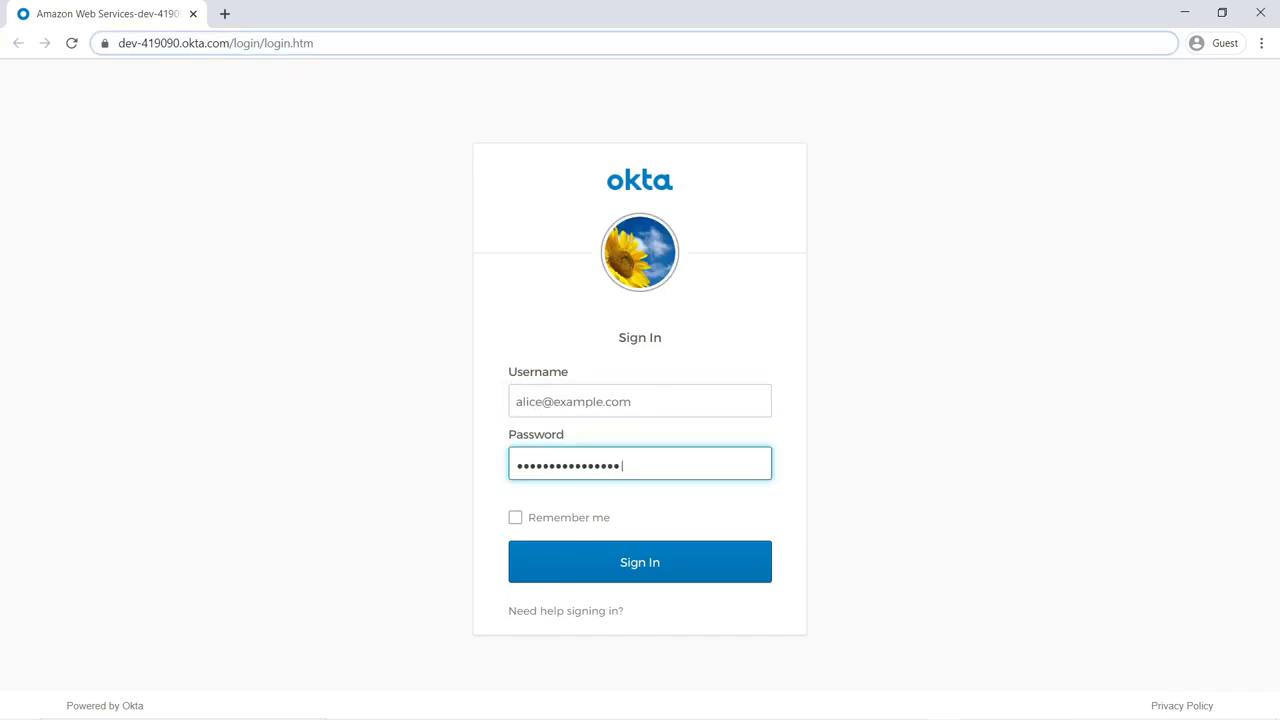
left_click(611, 564)
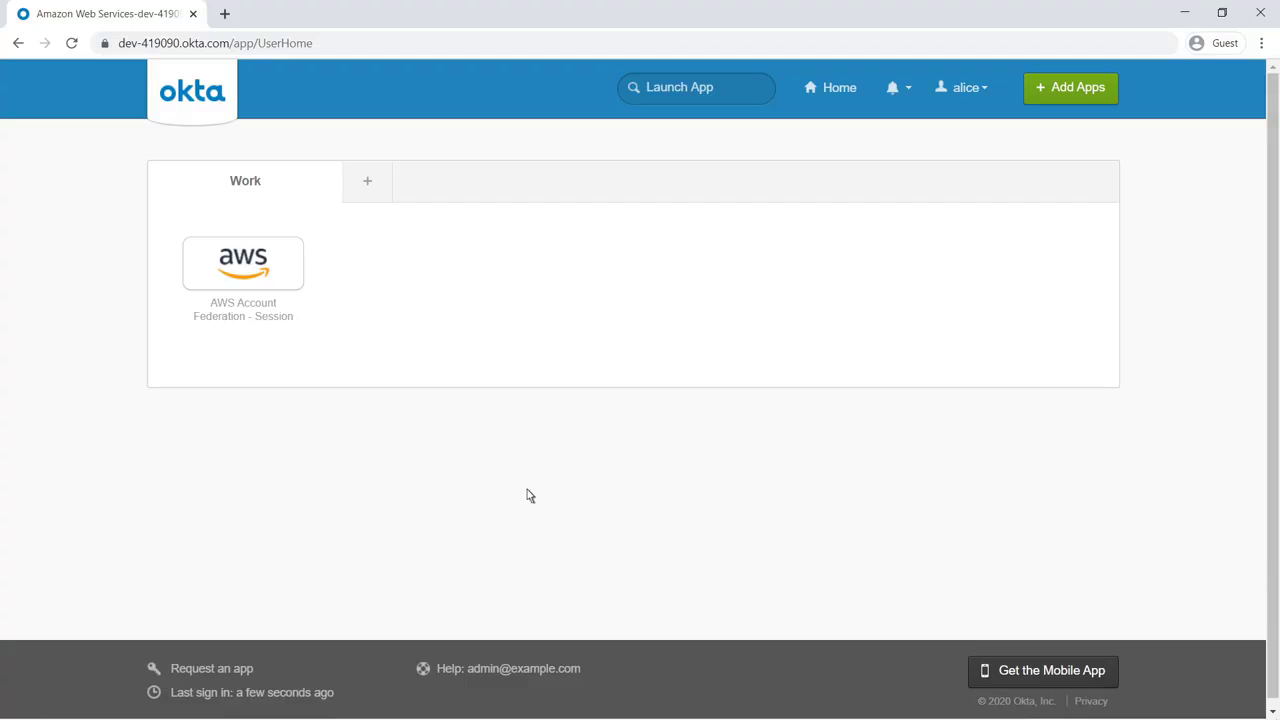
left_click(267, 263)
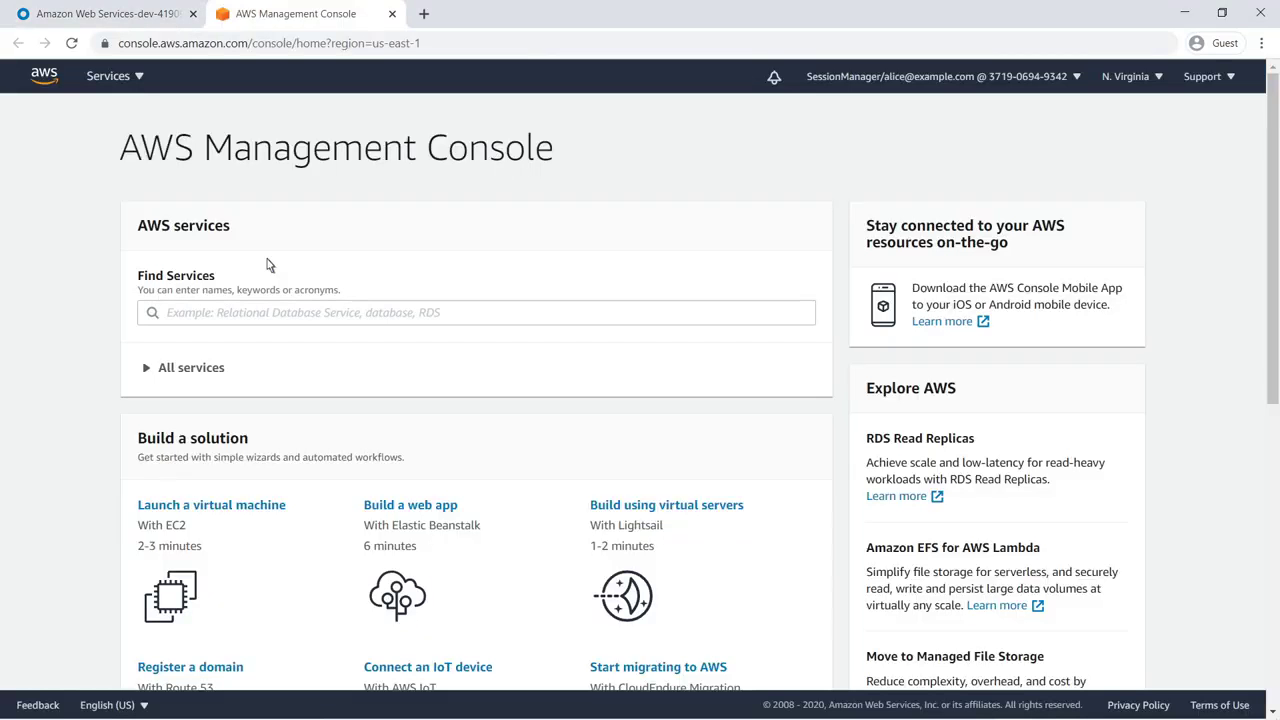
- Find Systems Manager in the AWS Management Console and open Session Manager for the federated user
left_click(168, 314)
type("Systems Manager")
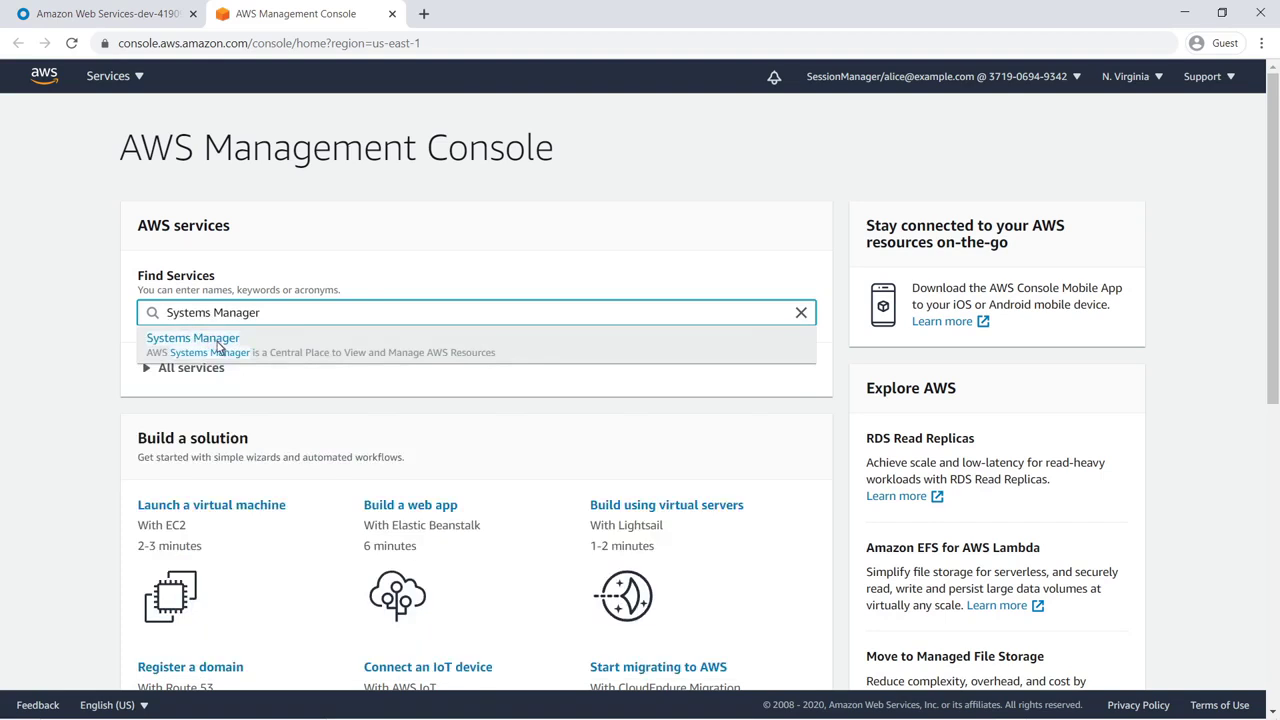
left_click(228, 352)
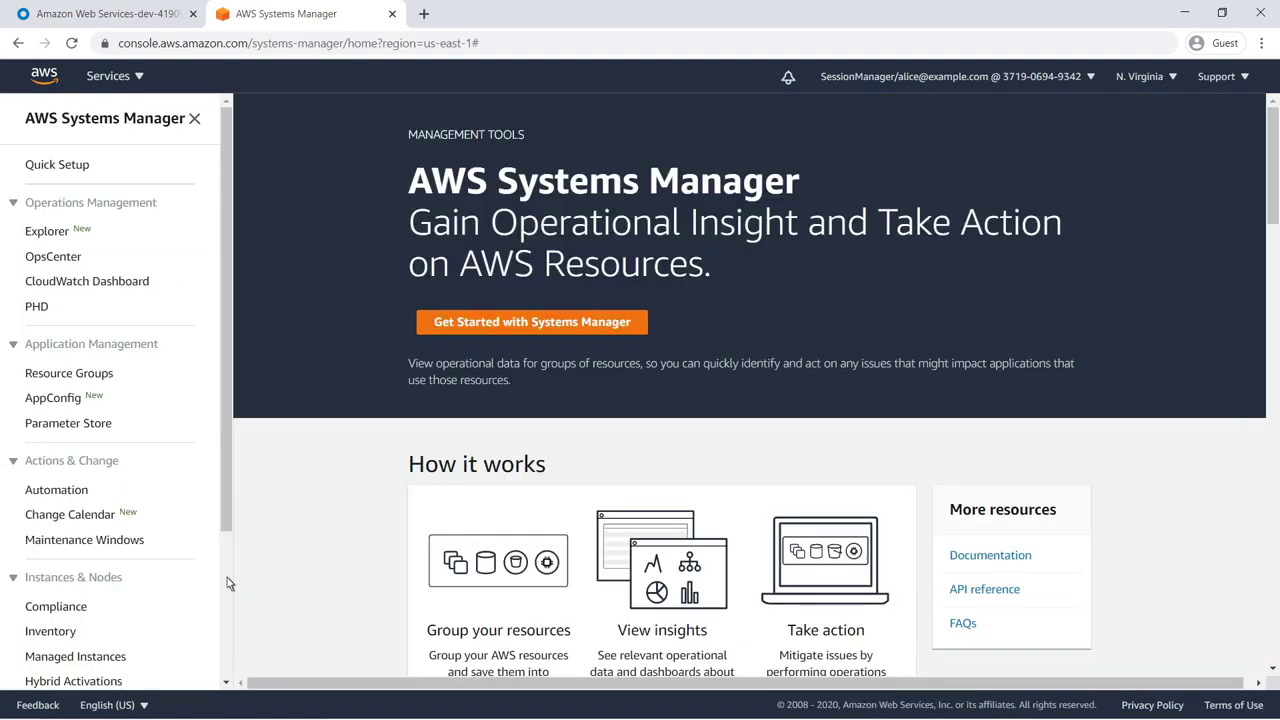
scroll(227, 577, "down", 1)
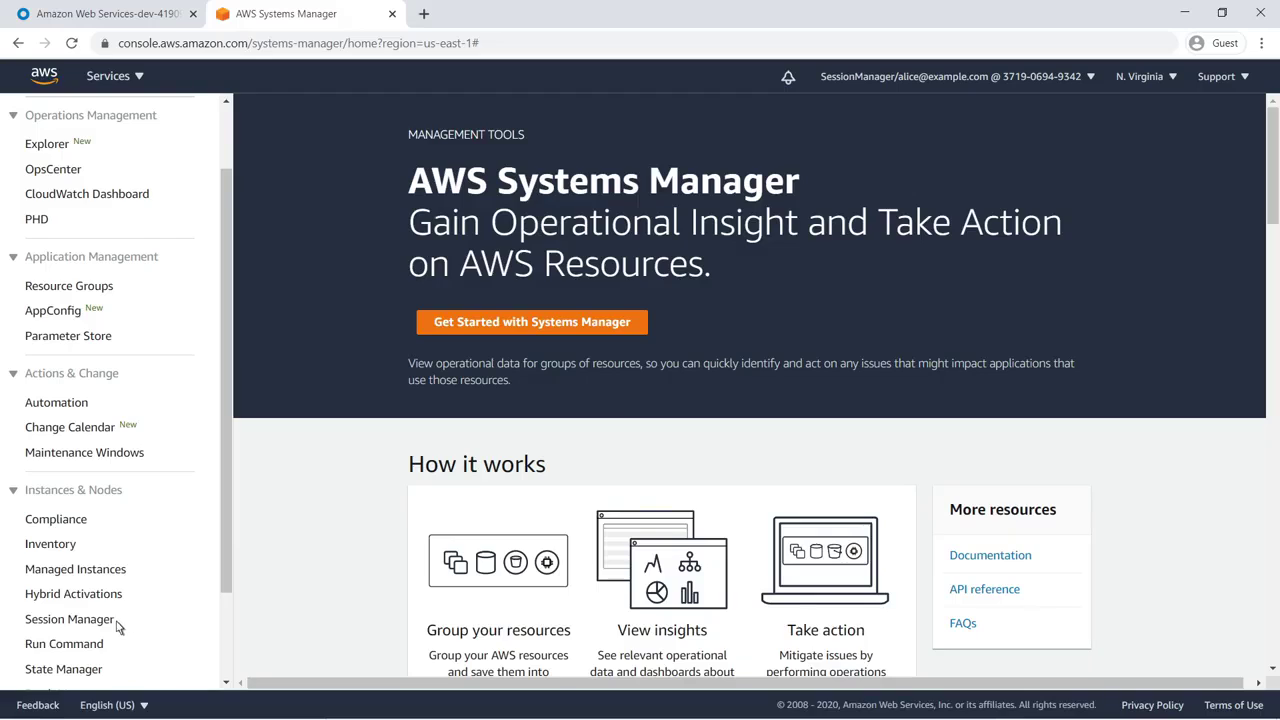
left_click(112, 627)
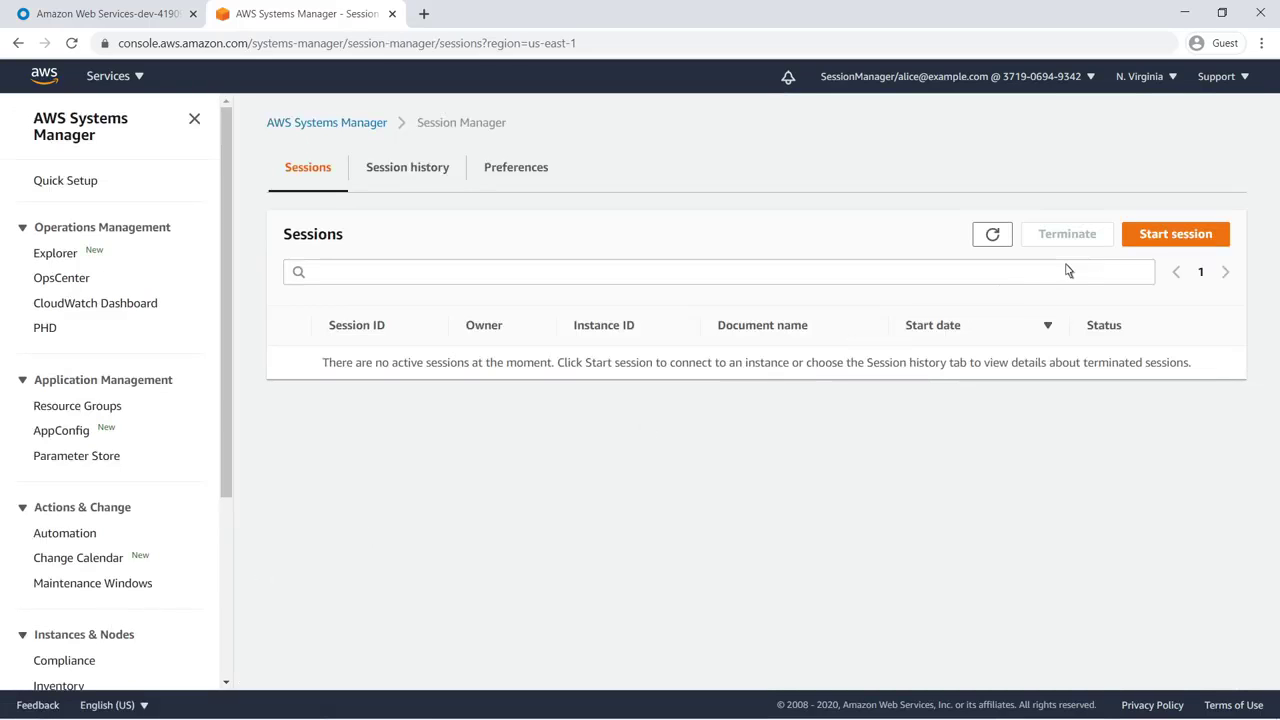
- Start a Session Manager session on amber-instance
left_click(1146, 241)
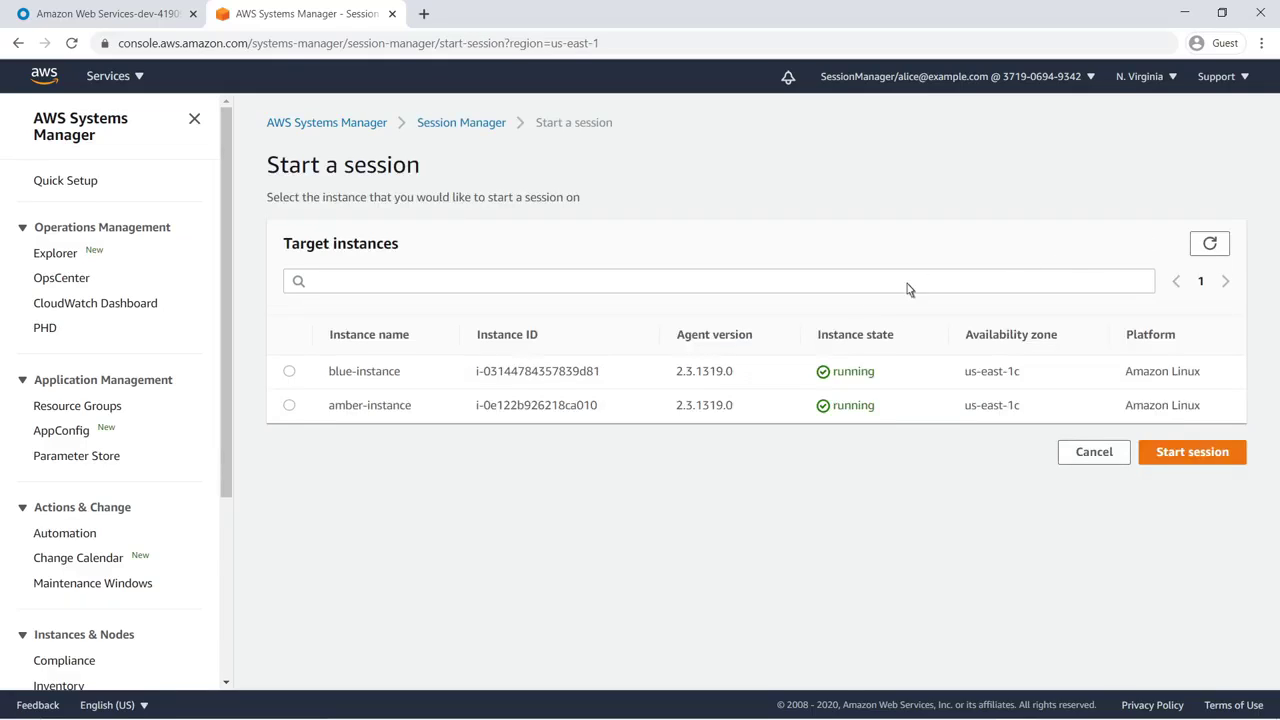
left_click(289, 407)
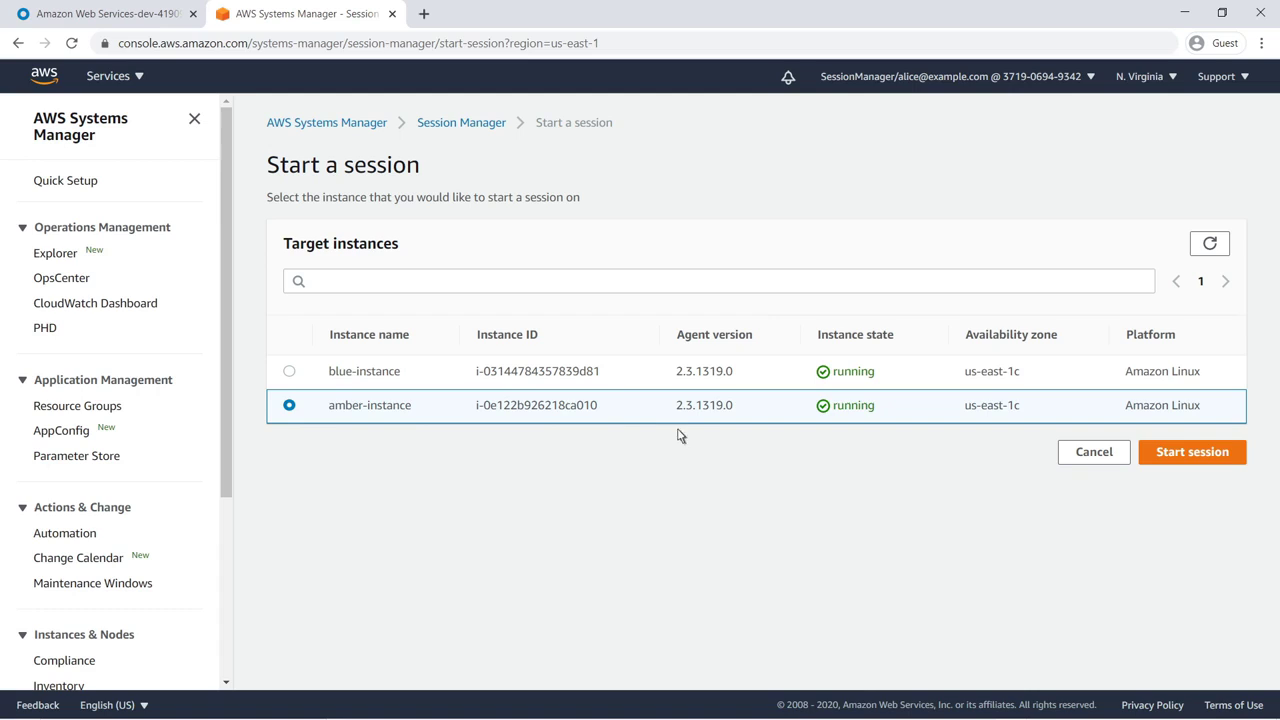
left_click(1161, 457)
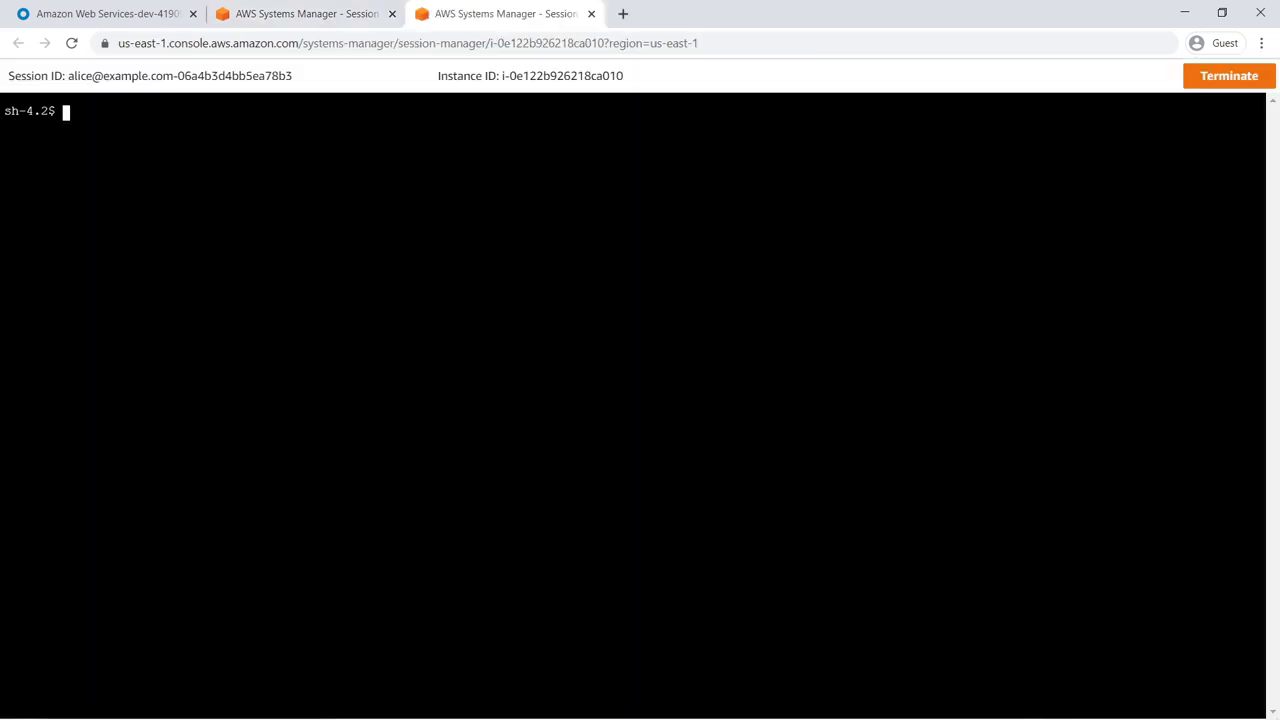
- Run whoami, pwd and echo "Hola mundo" in the amber-instance shell, and terminate the session
type("whoami")
key("Return")
type("pwd")
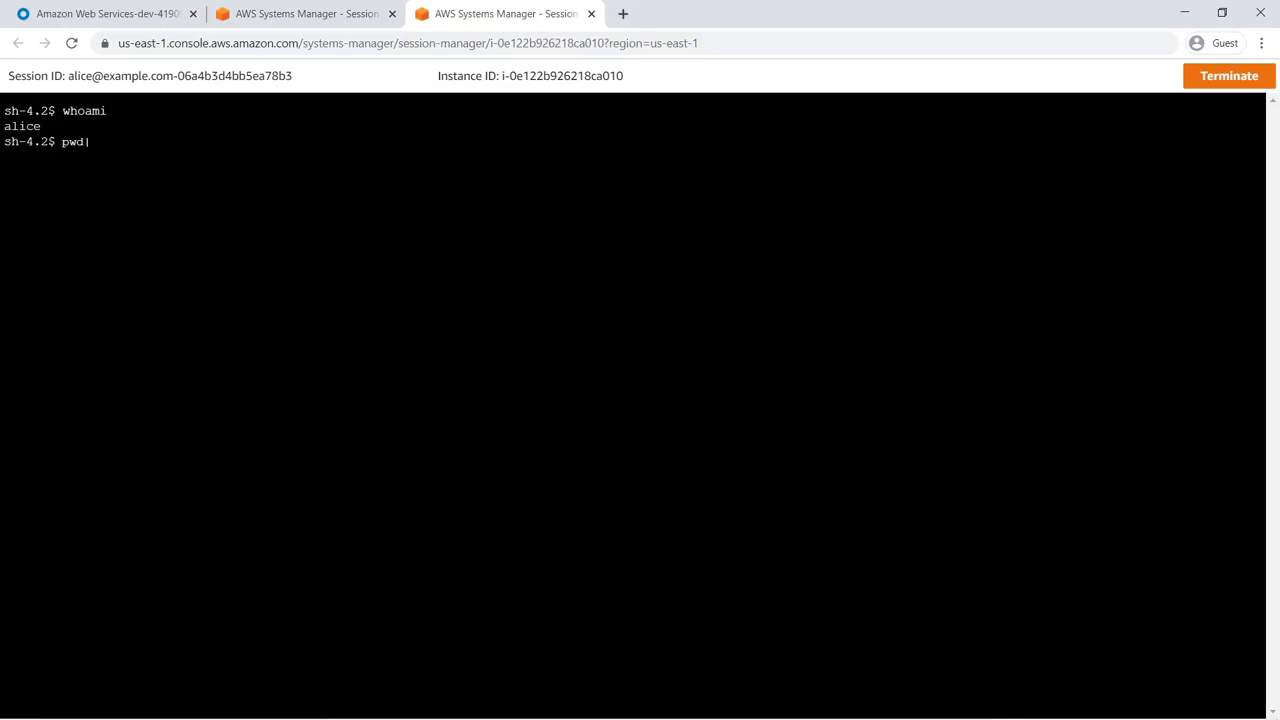
key("Return")
type("echo \"Hola mundo\"")
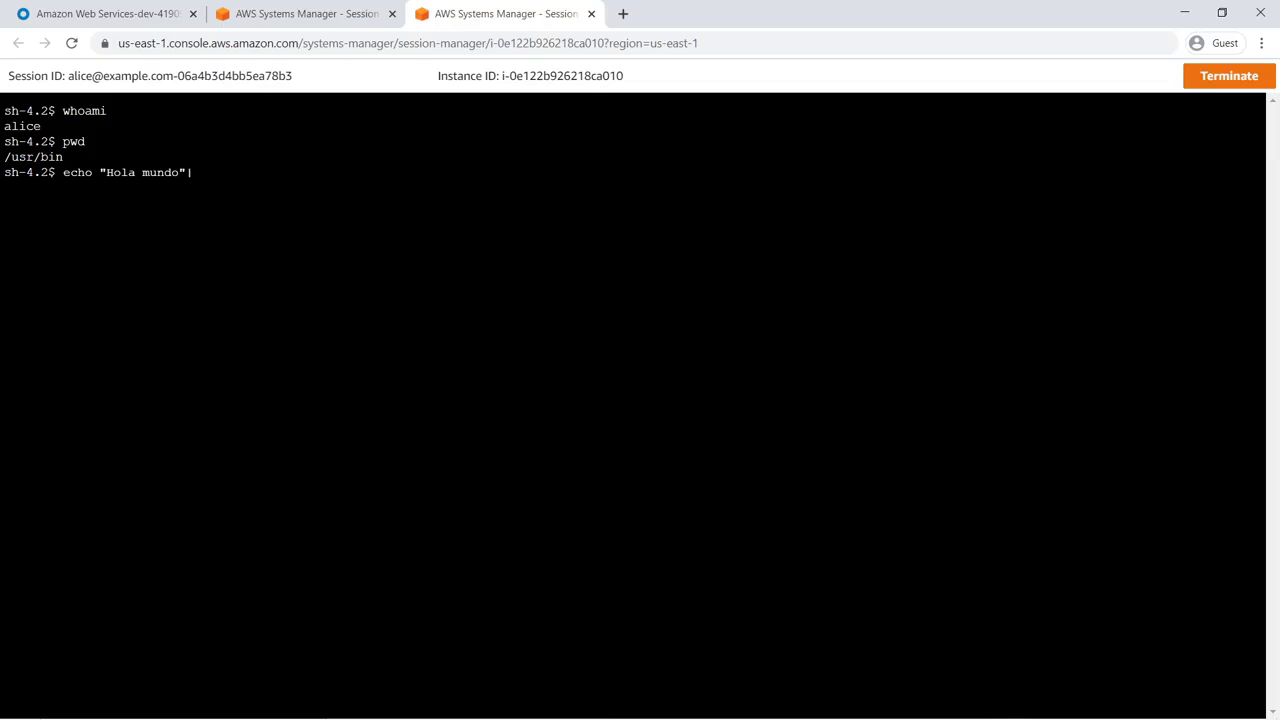
key("Return")
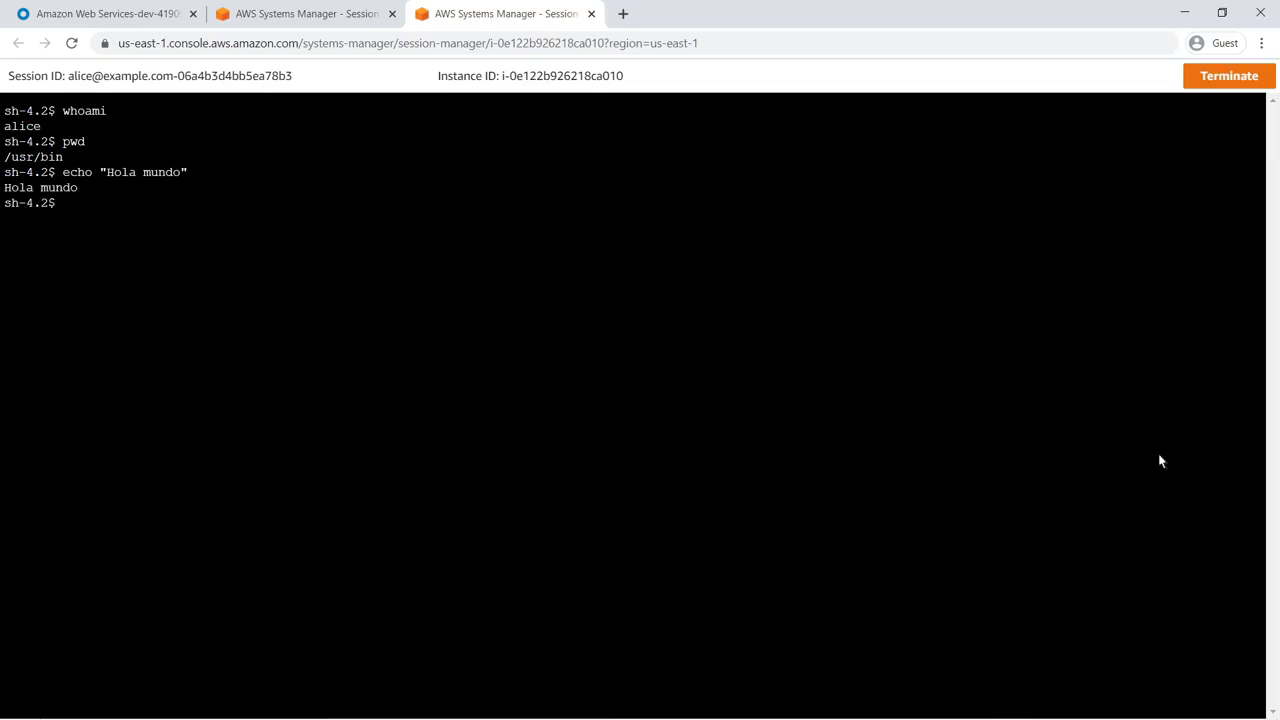
left_click(1208, 79)
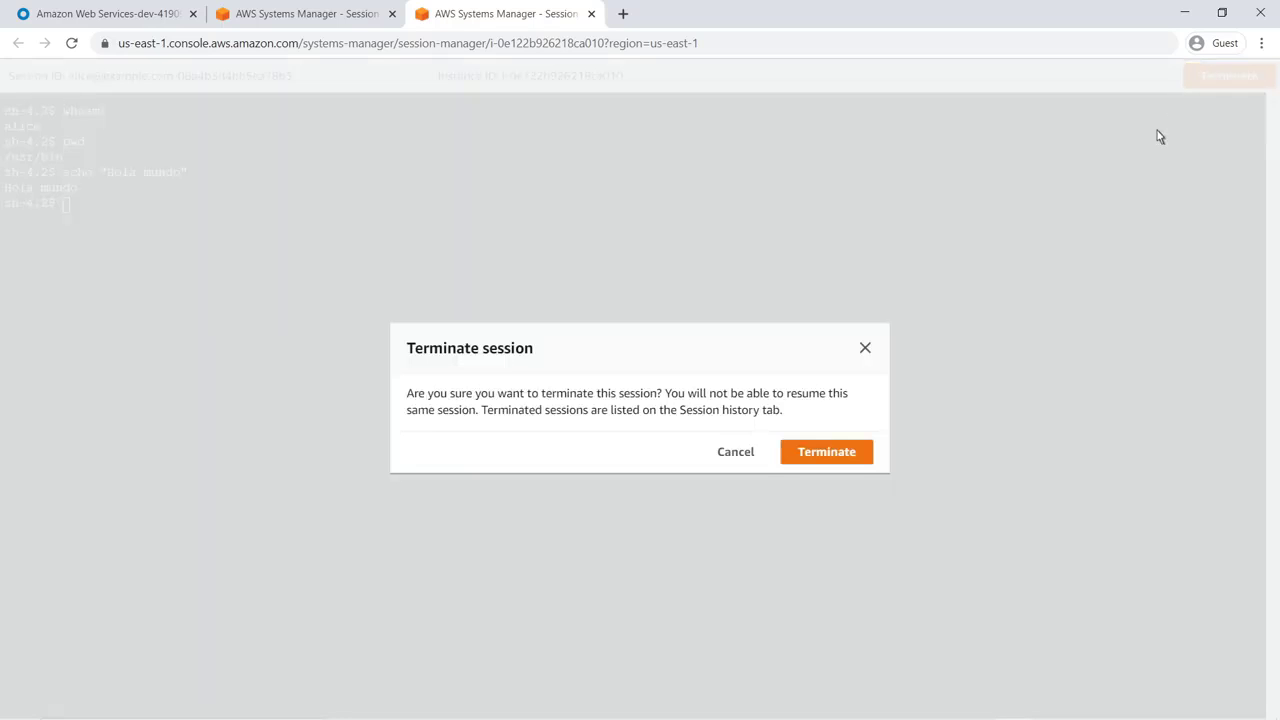
left_click(855, 455)
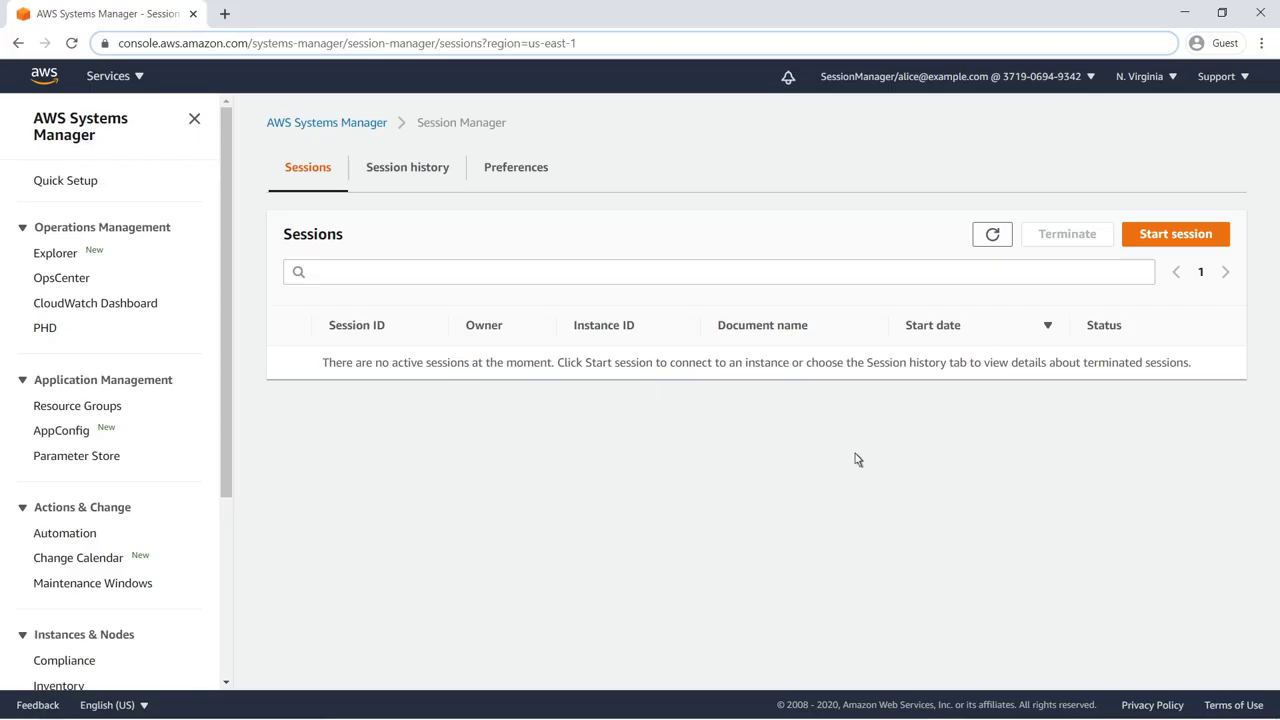
- Try to start a session on blue-instance and close its session page
left_click(1145, 236)
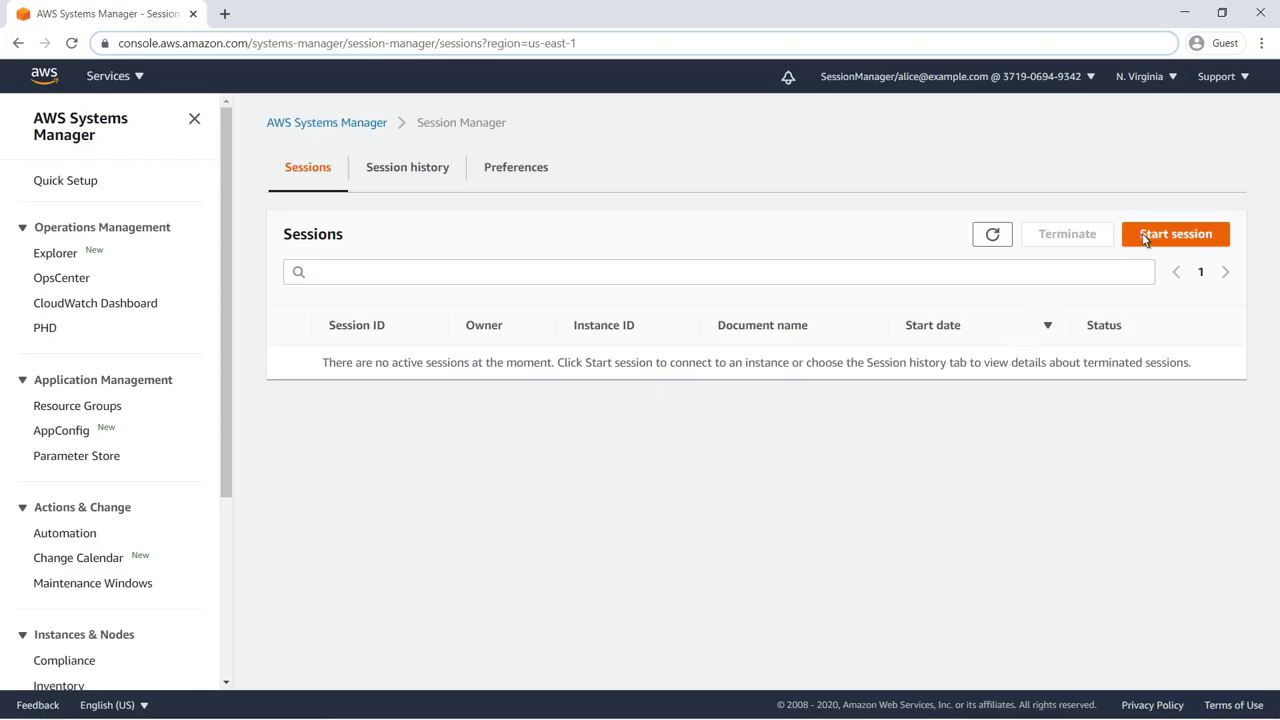
left_click(289, 371)
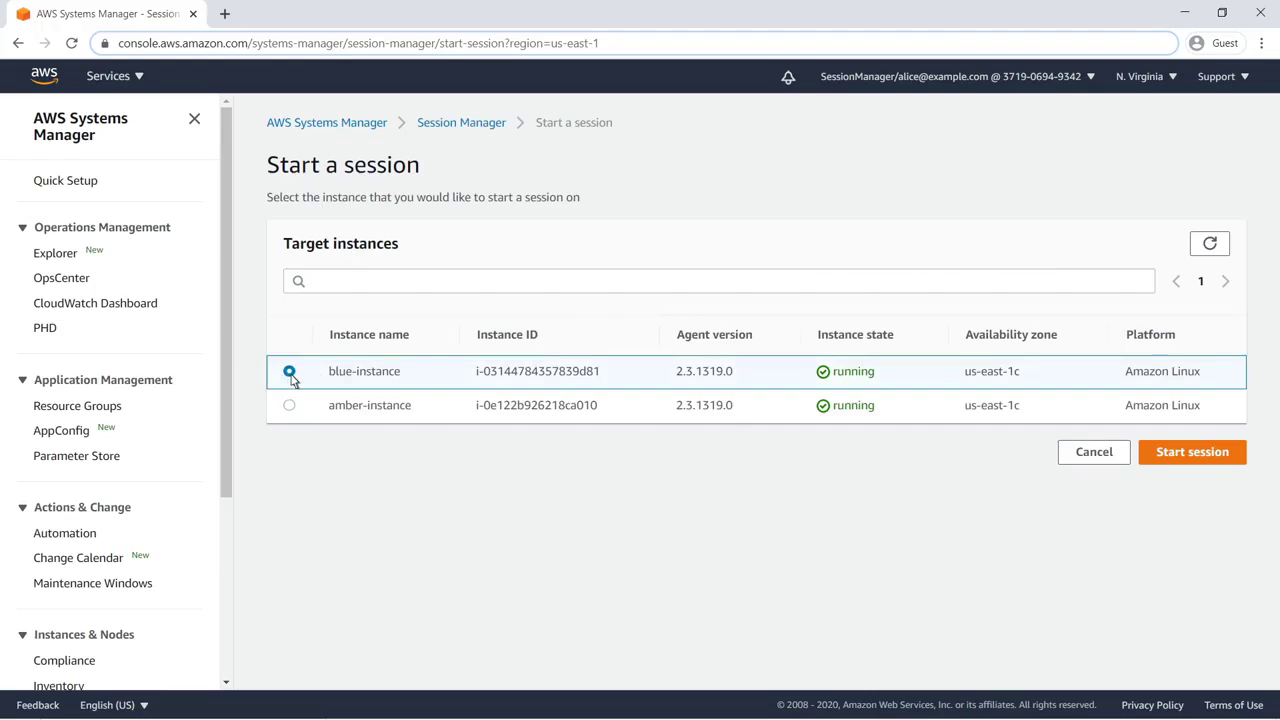
left_click(1160, 454)
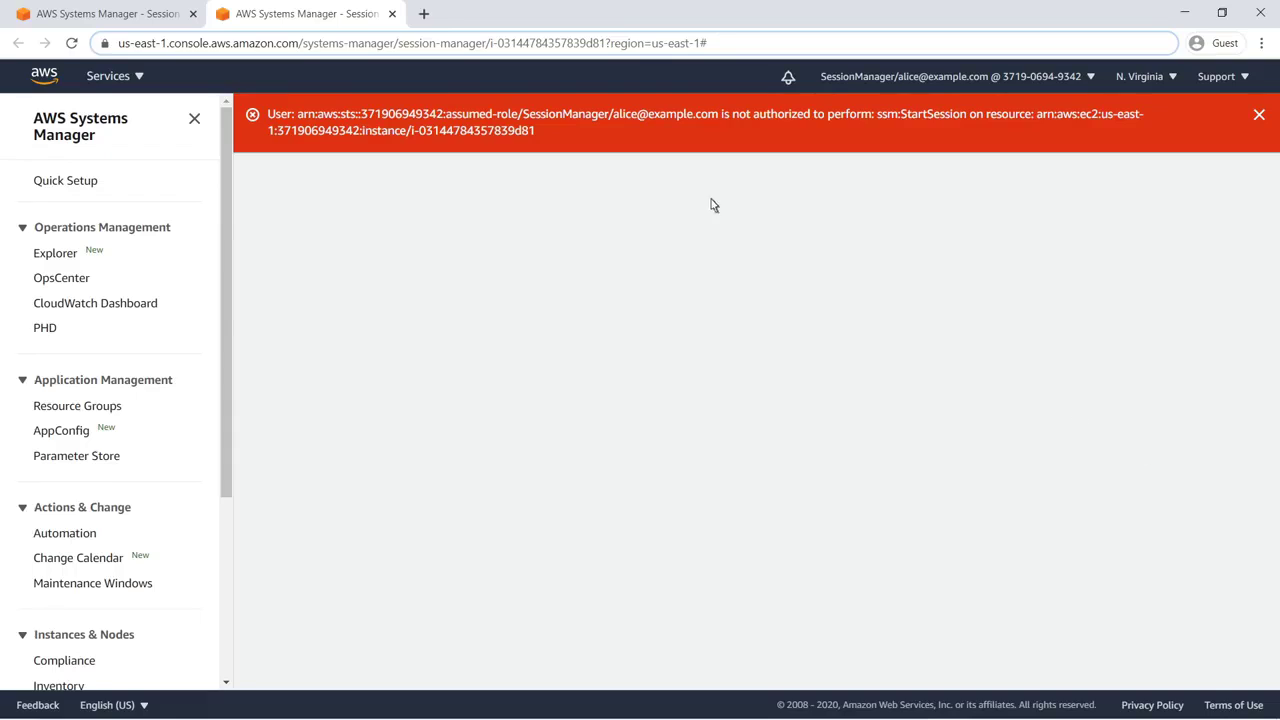
left_click(393, 14)
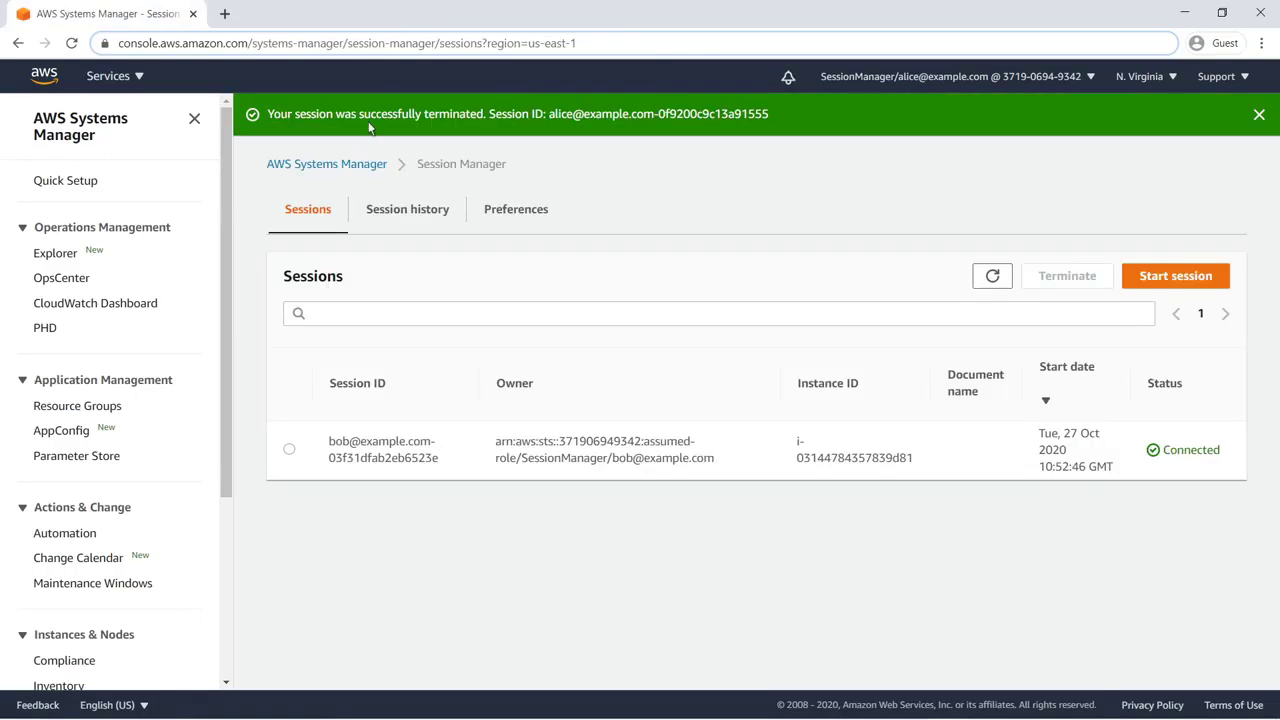
- Try to terminate the connected session owned by the other user
left_click(290, 449)
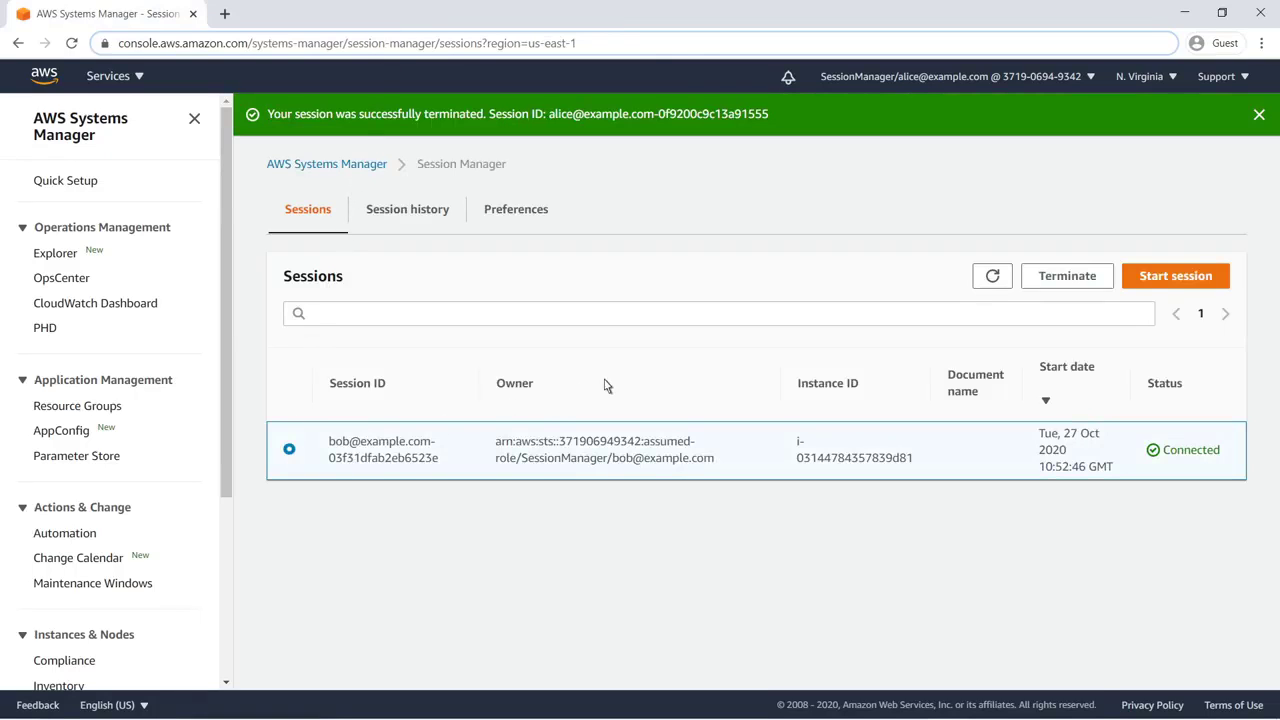
left_click(1041, 282)
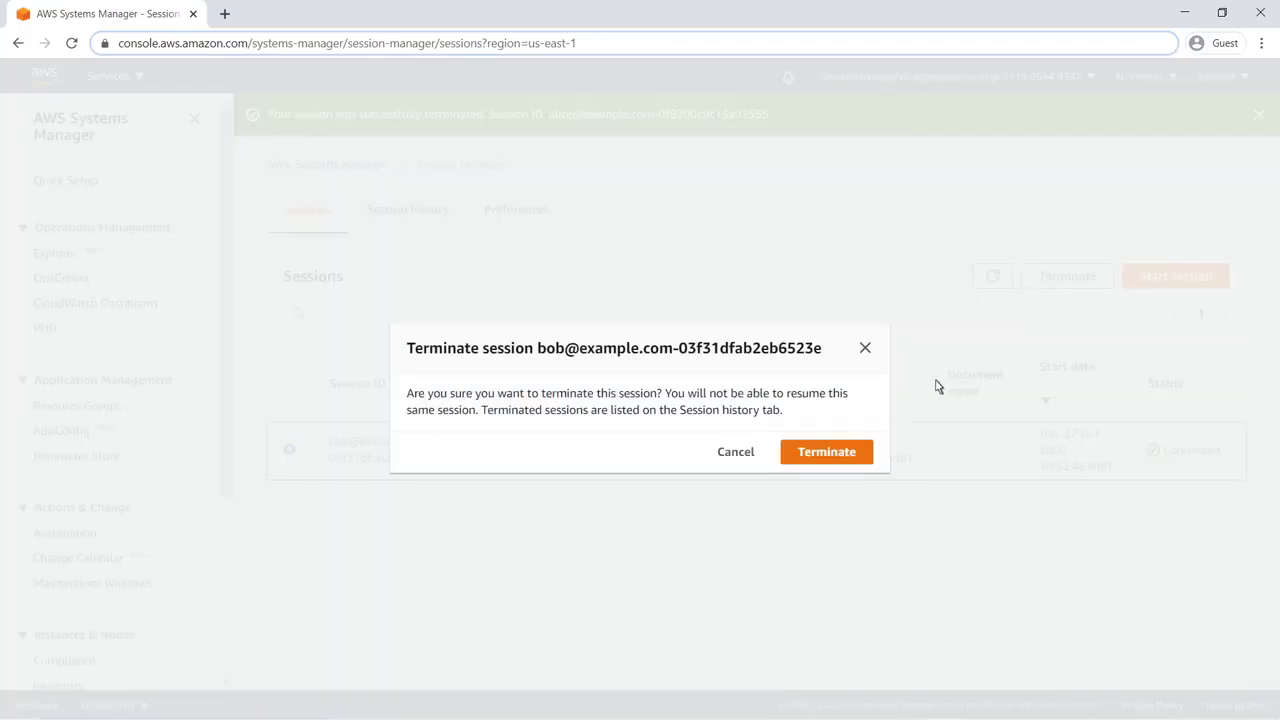
left_click(826, 452)
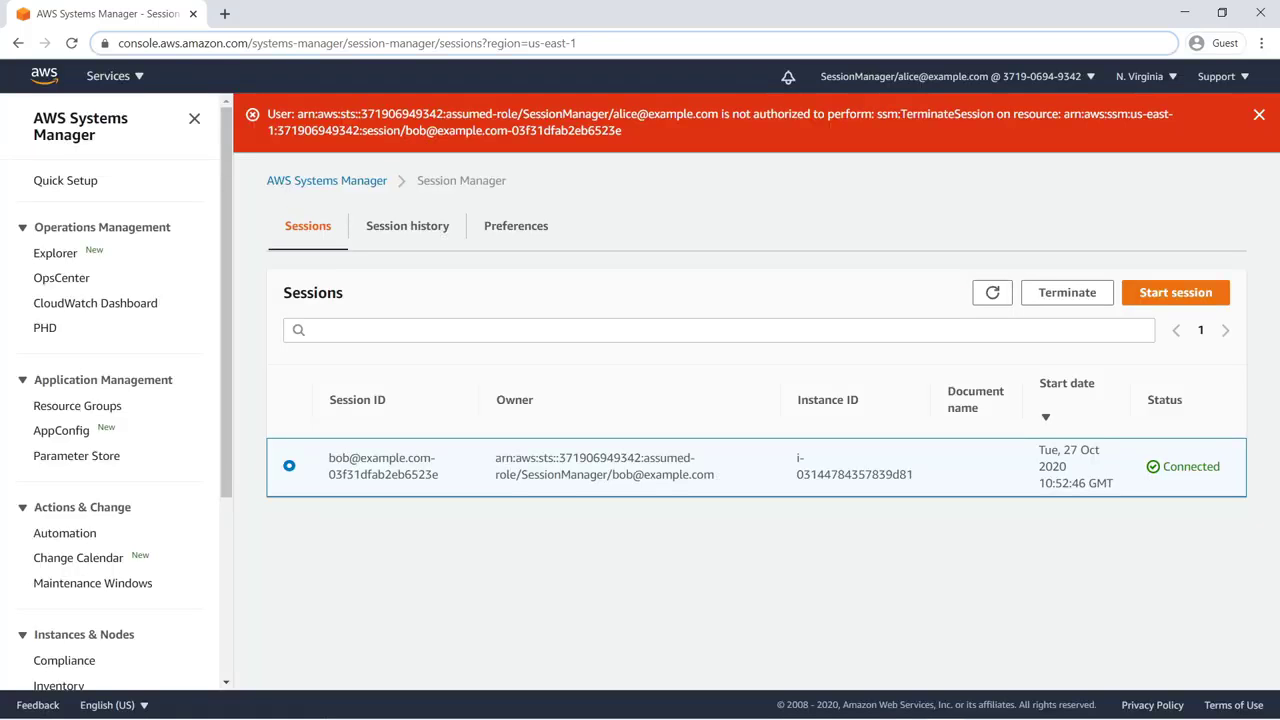